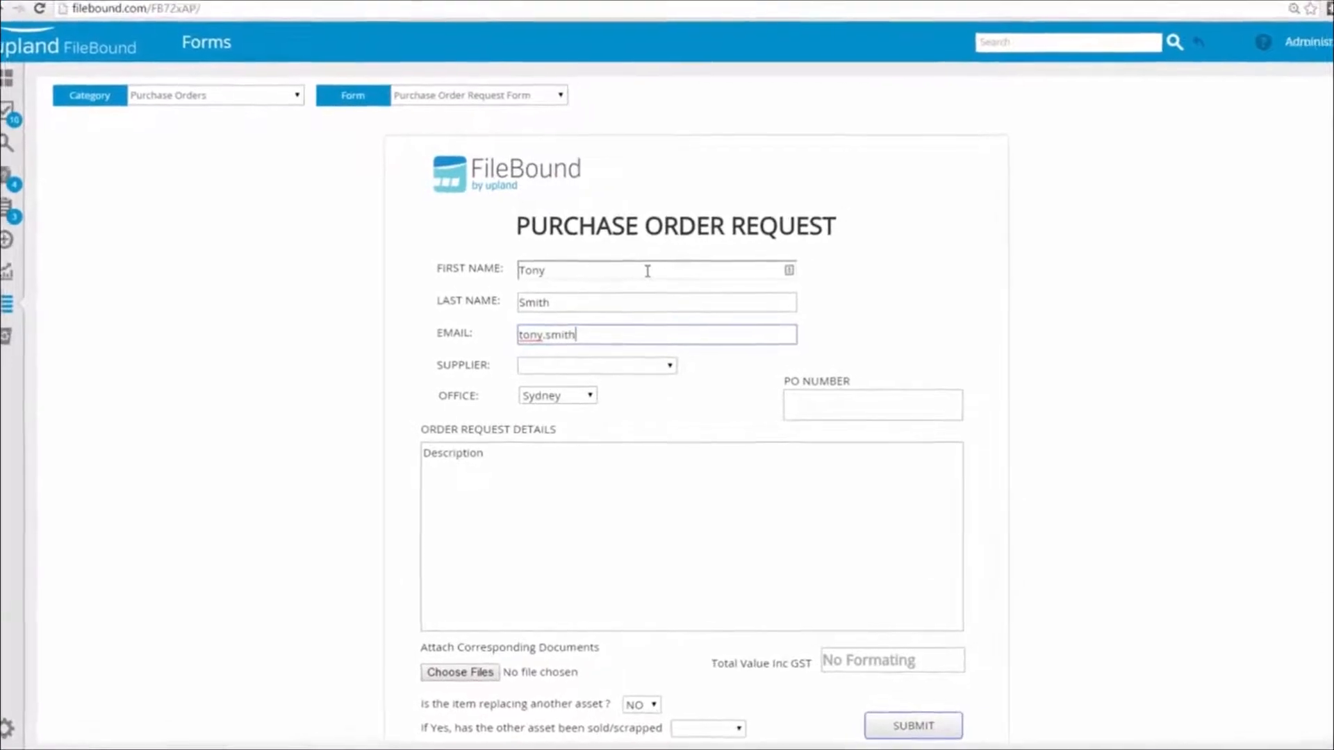
# Finish the requester's email address, choose Squirrel IT Solutions as supplier and enter the PO number
pyautogui.write('com')
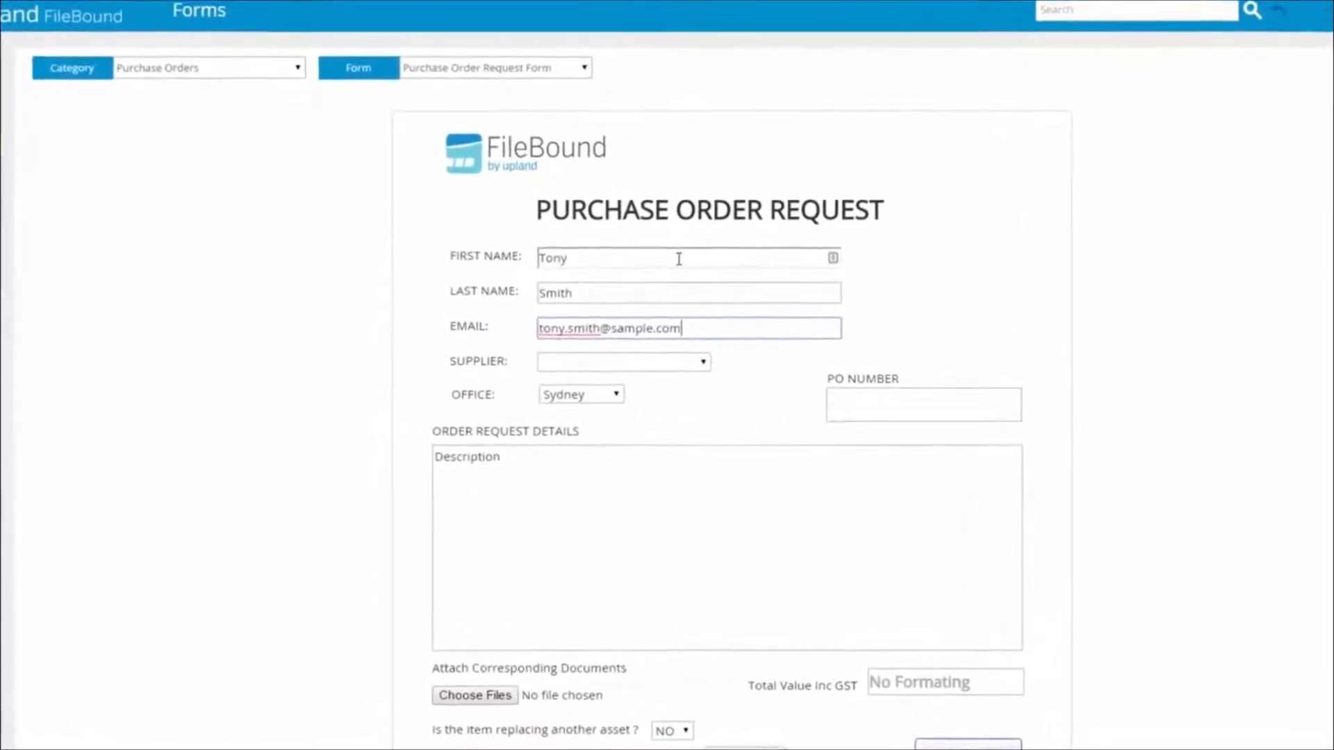
pyautogui.click(695, 364)
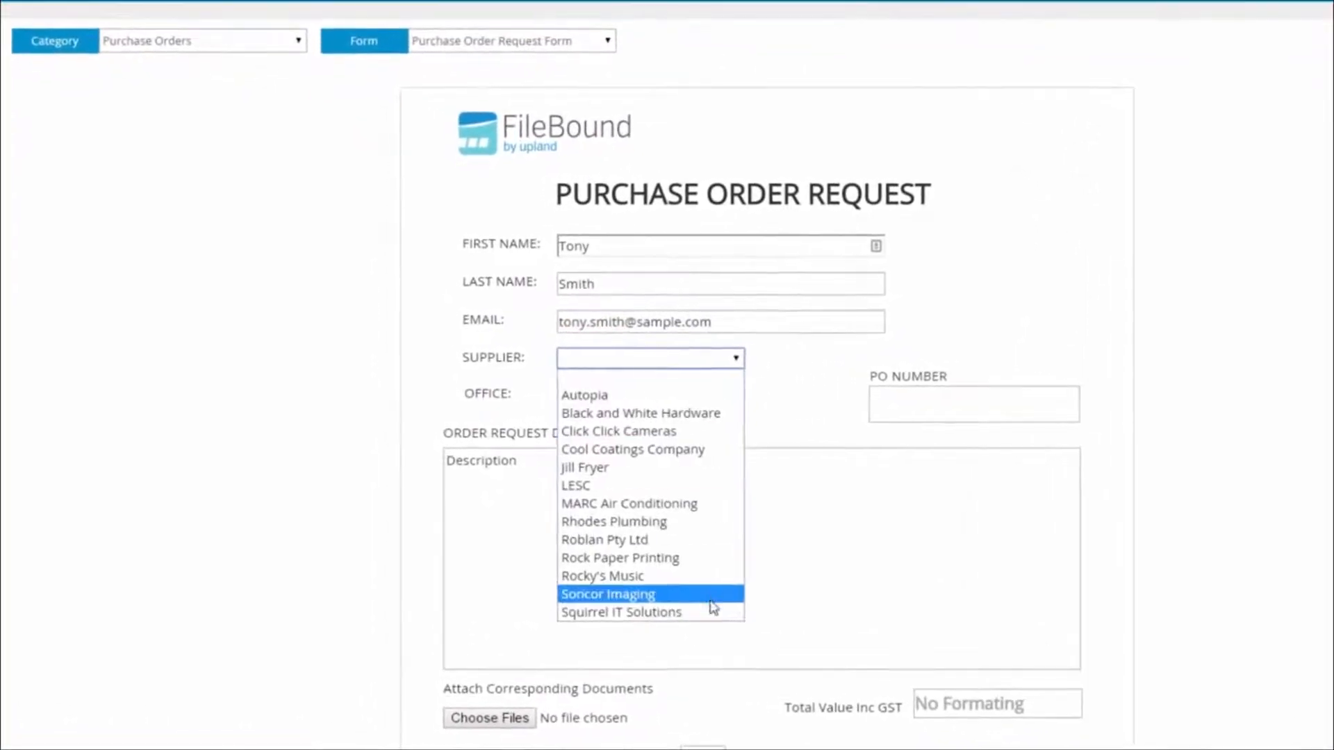
pyautogui.click(713, 609)
pyautogui.click(925, 404)
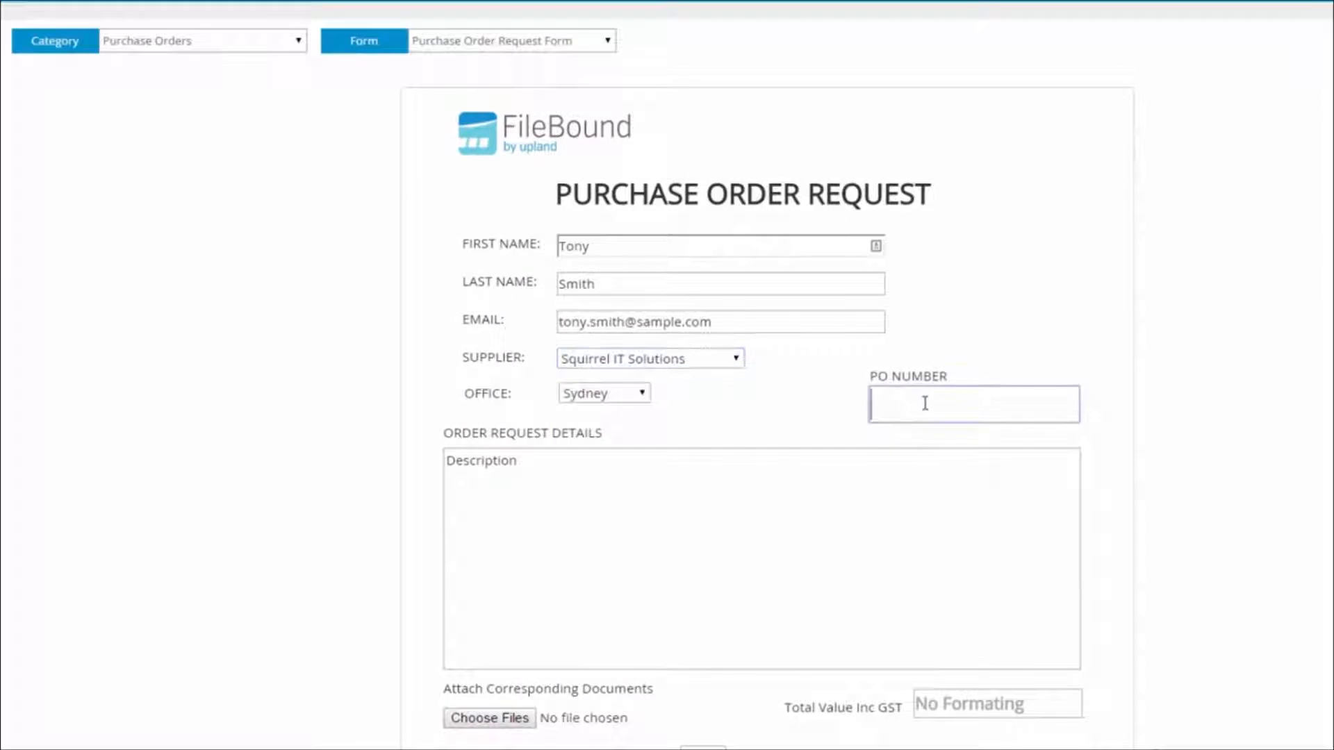
# Replace the order description with "Data Centre + Software", set the total value including GST to 33000 and submit the request
pyautogui.click(447, 461)
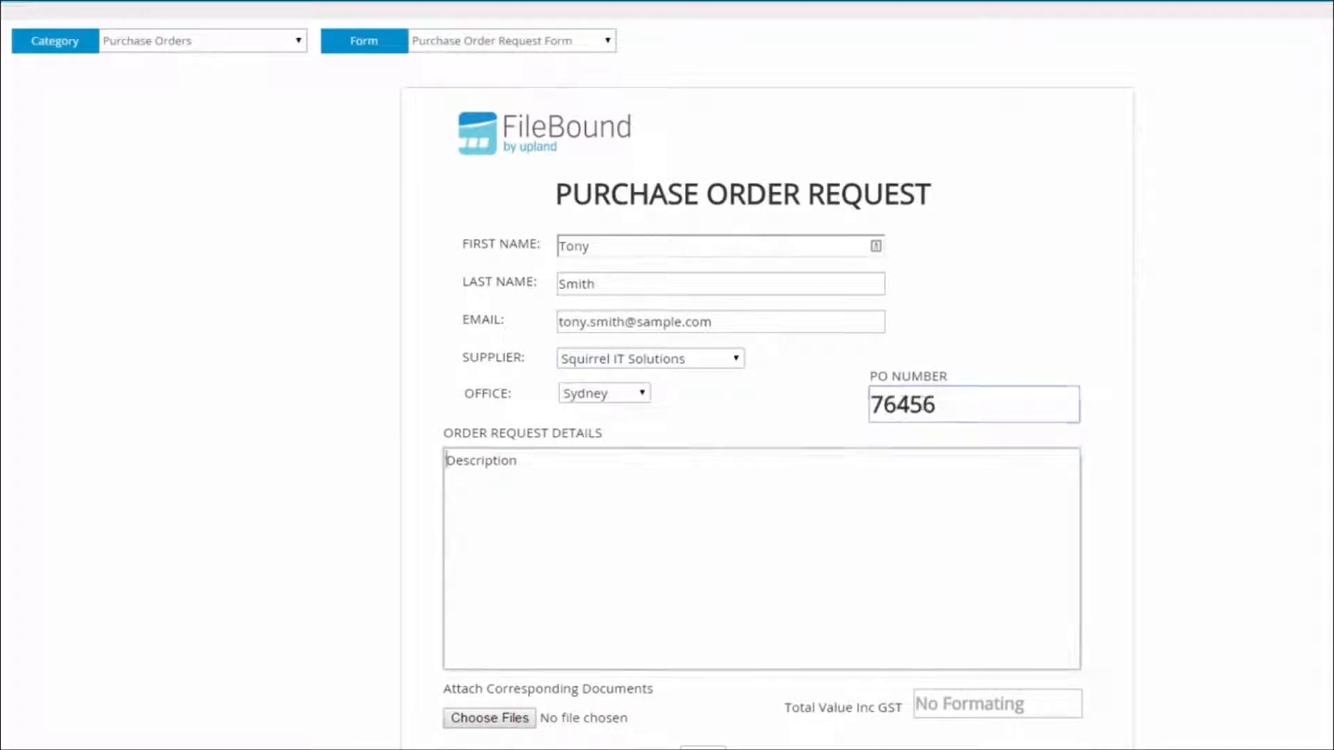
pyautogui.moveTo(544, 465); pyautogui.dragTo(417, 459)
pyautogui.write('Data Centre + Software')
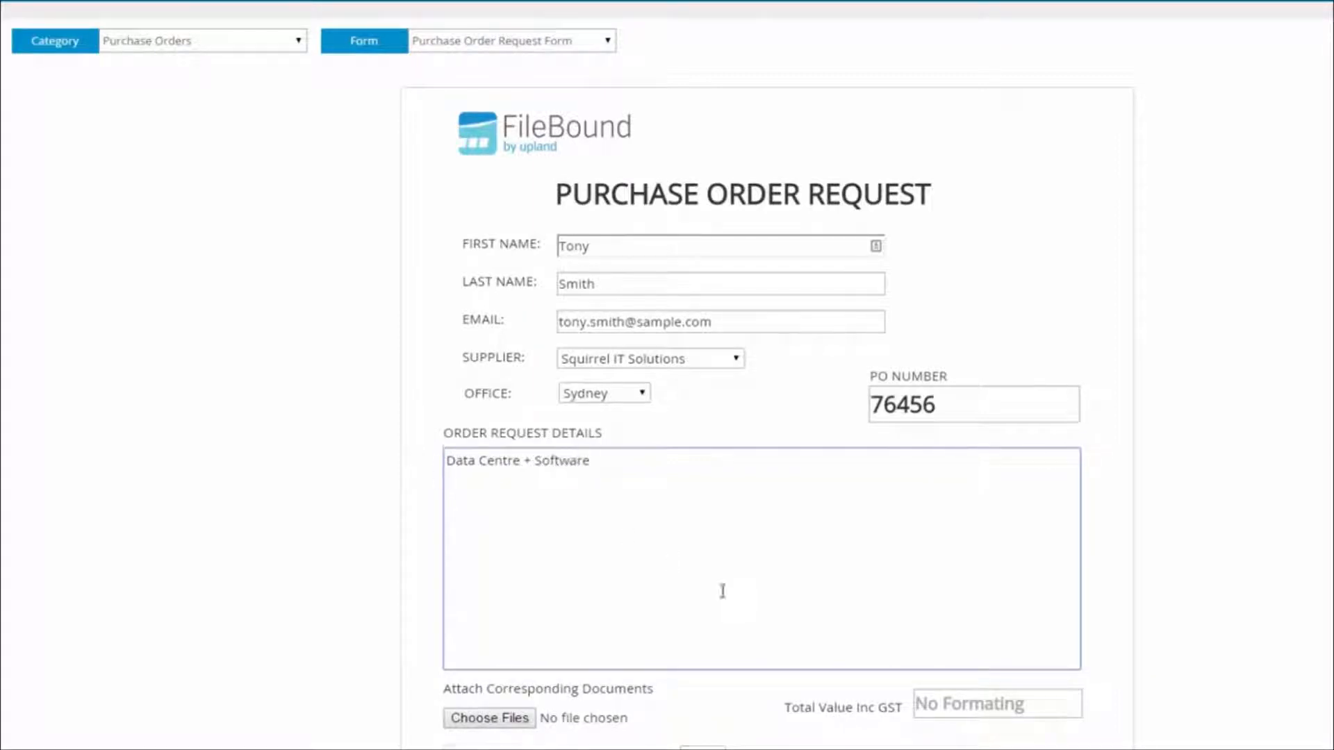
pyautogui.scroll(-1, 723, 592)
pyautogui.click(1012, 617)
pyautogui.write('33000.00')
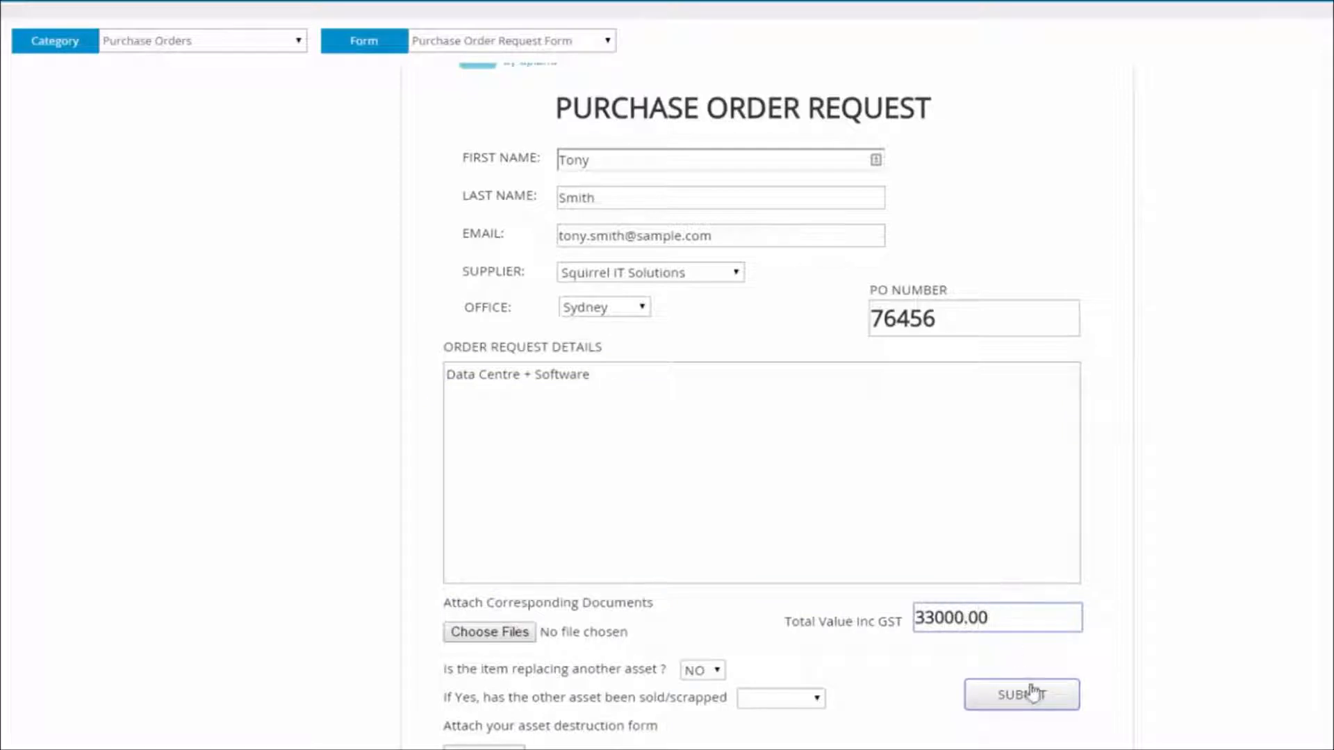
pyautogui.click(1033, 693)
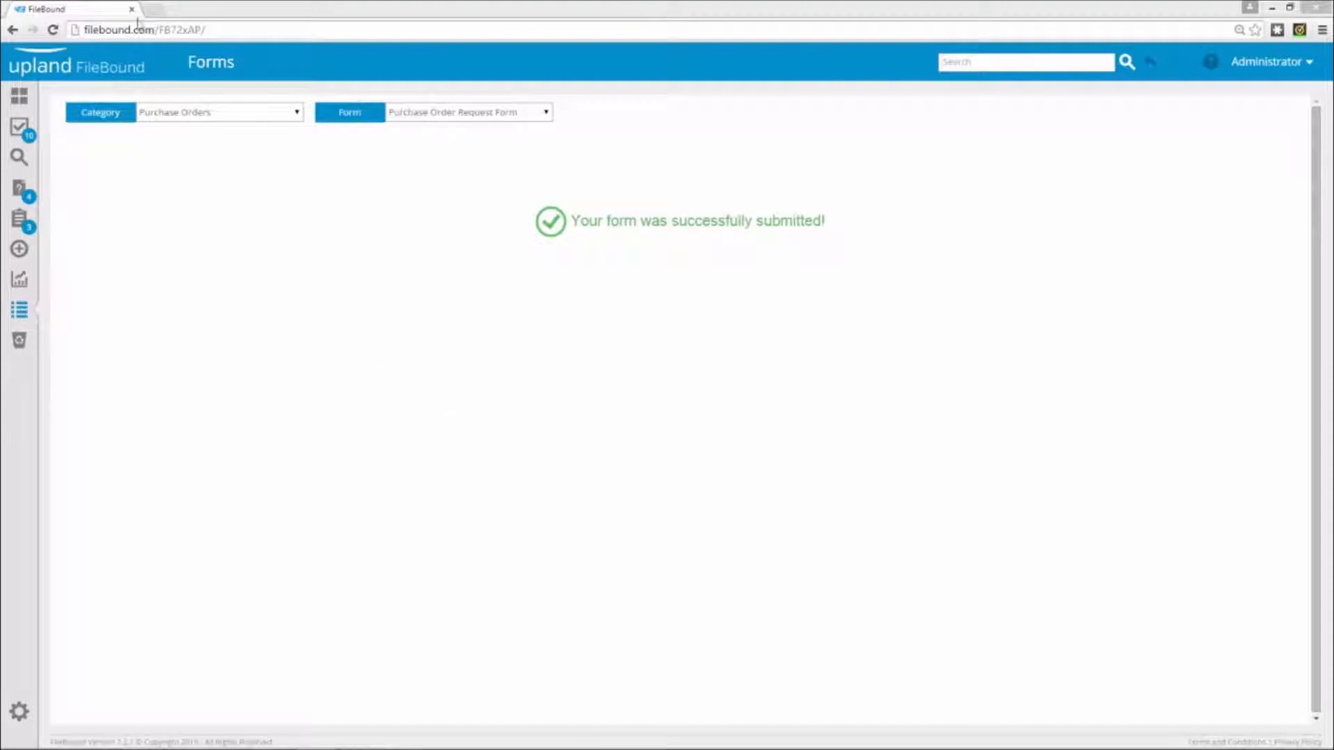
# Open the portal's purchase order request form in a new browser tab and enter the requester's first name, last name and email
pyautogui.click(153, 9)
pyautogui.click(104, 55)
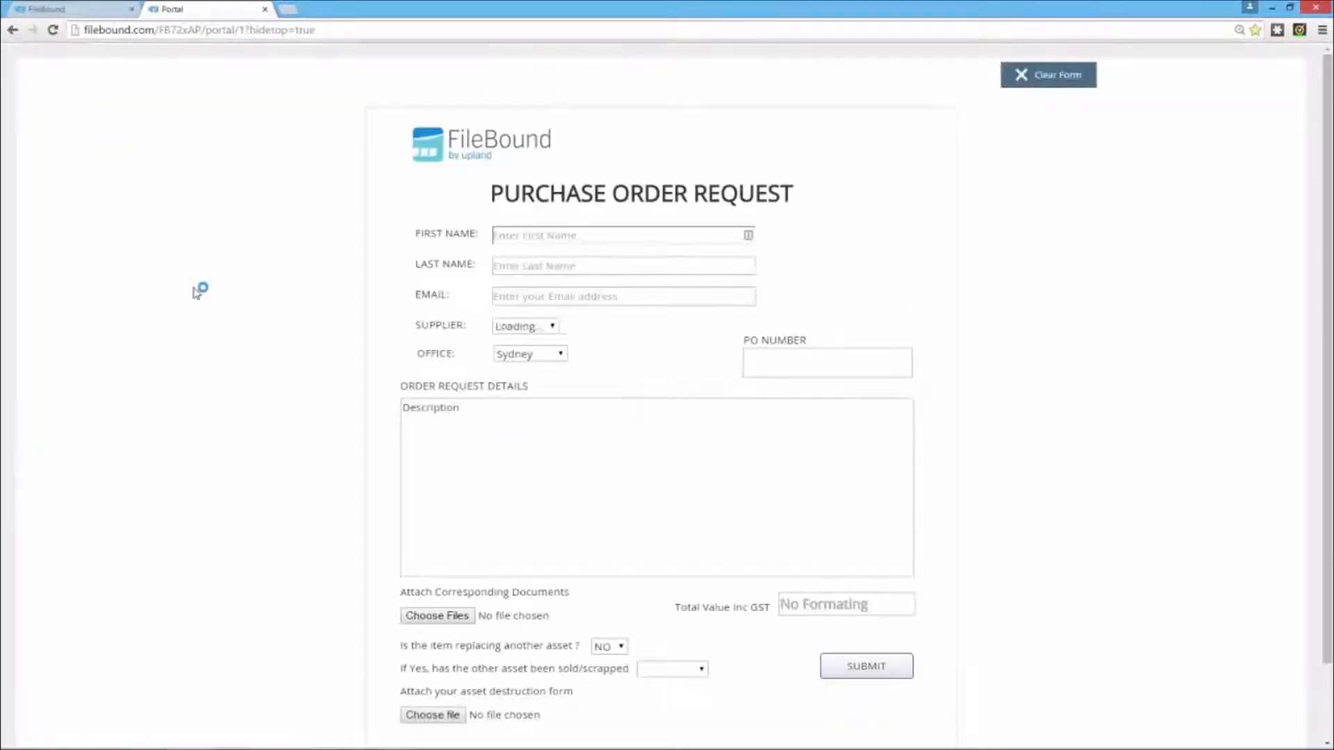
pyautogui.click(574, 237)
pyautogui.press('Tab')
pyautogui.press('Tab')
pyautogui.write('tony')
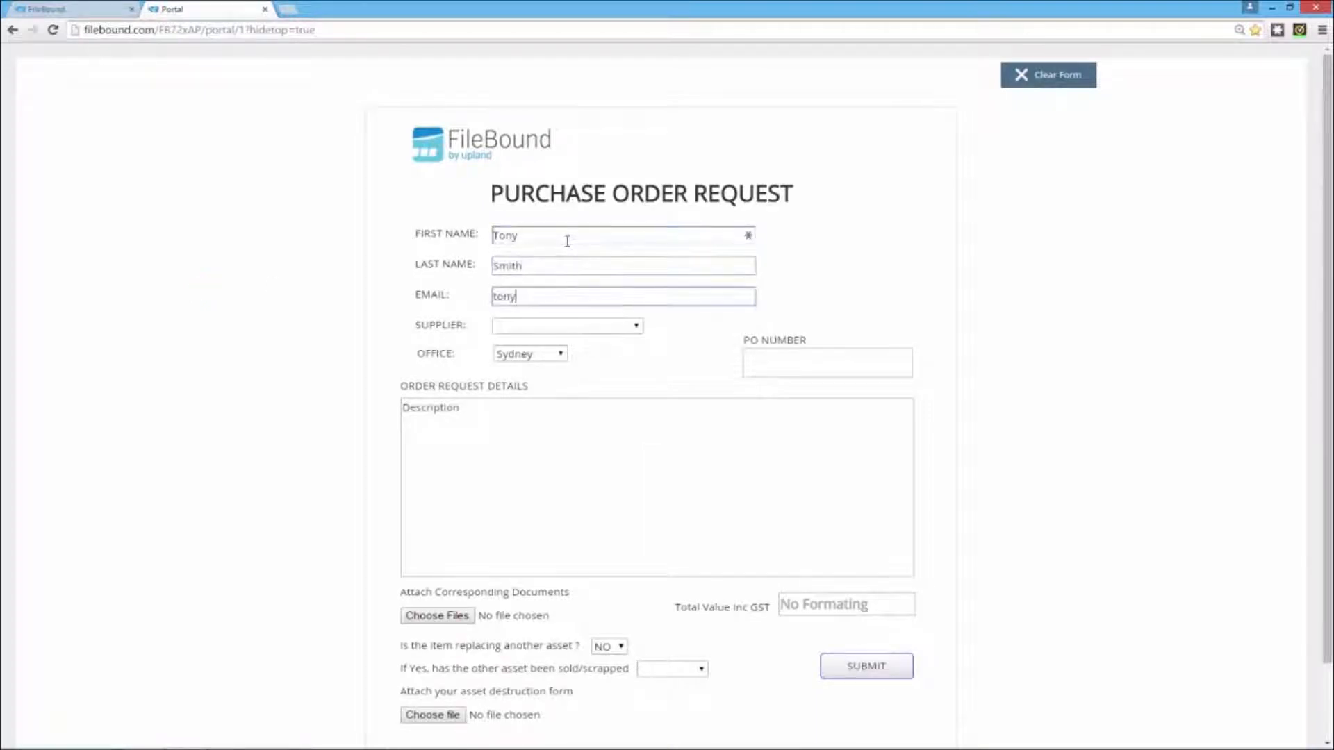
pyautogui.press('Tab')
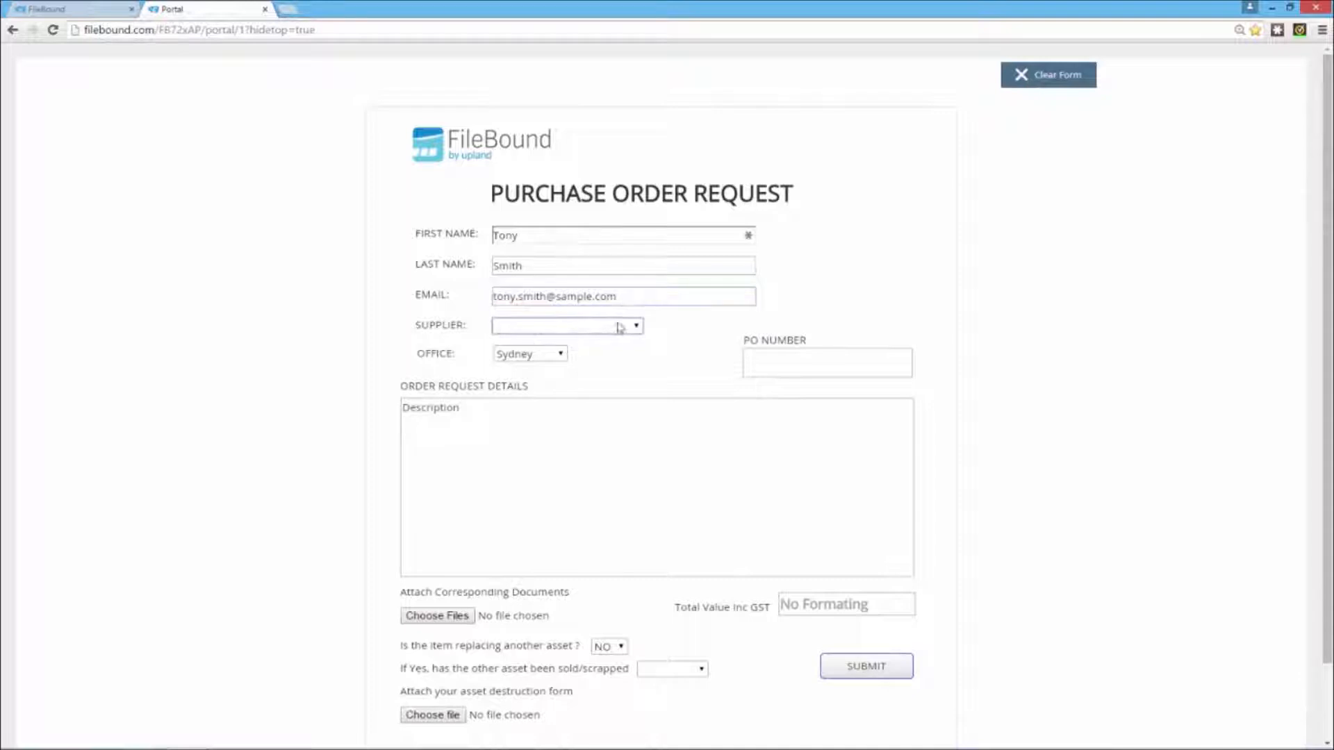
# Choose Click Click Cameras as the supplier and enter the PO number on the portal form
pyautogui.click(623, 326)
pyautogui.click(556, 390)
pyautogui.click(820, 363)
pyautogui.write('863')
pyautogui.press('Tab')
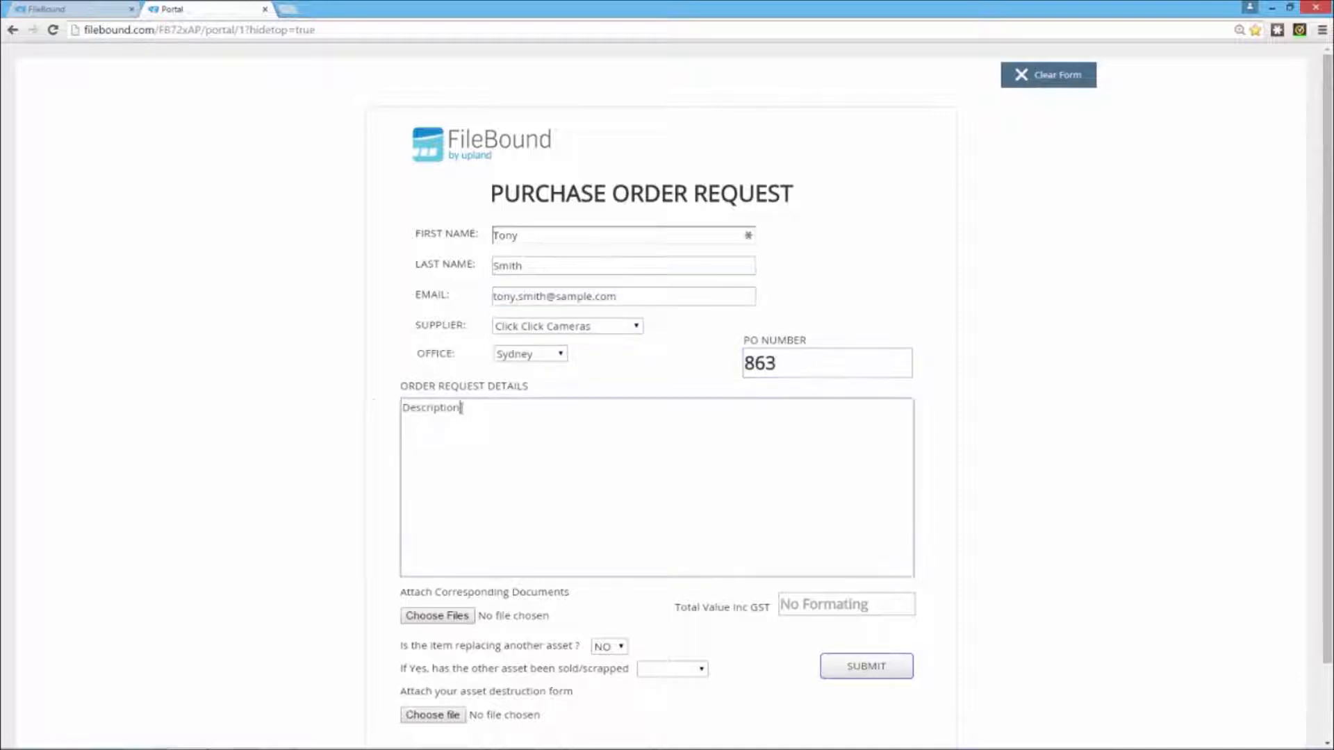
# Enter "Film + Camera" as the order details, set the total value including GST to 76.94 and submit the form
pyautogui.write('Film + Camera')
pyautogui.click(858, 610)
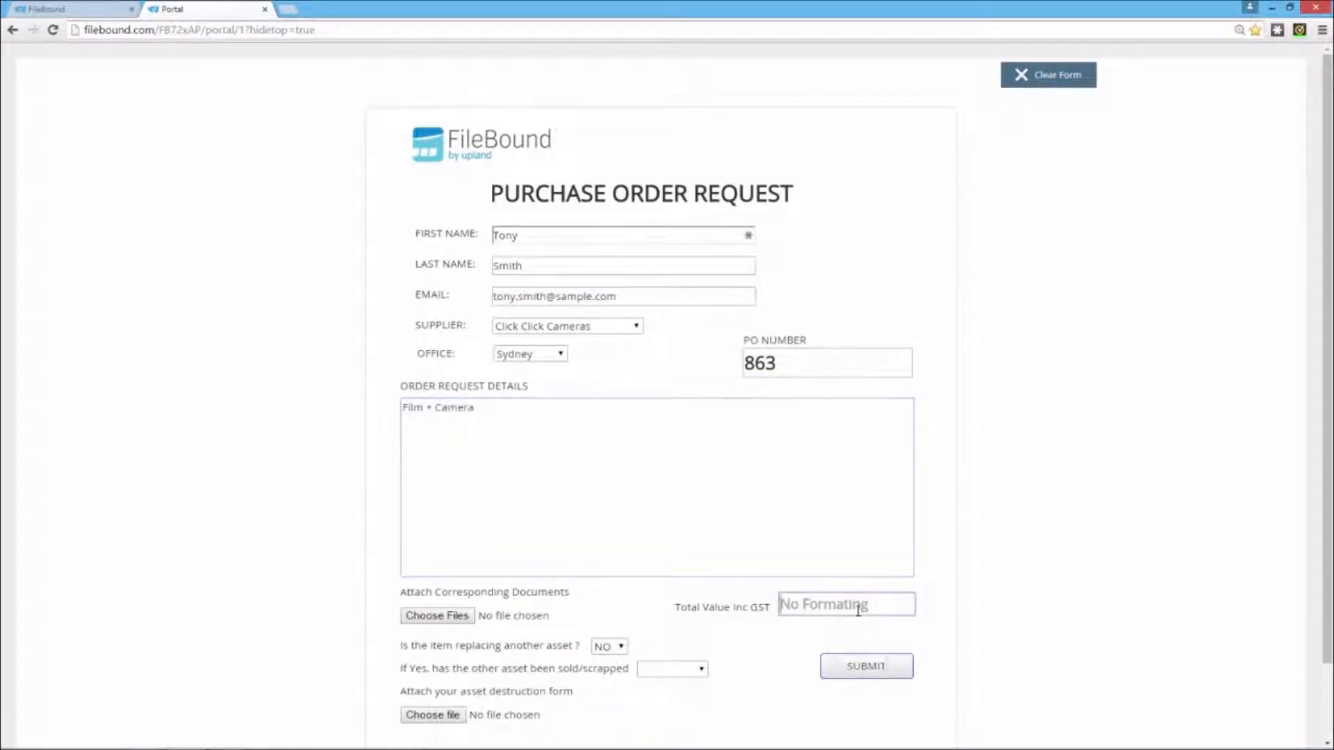
pyautogui.write('76.94')
pyautogui.click(876, 667)
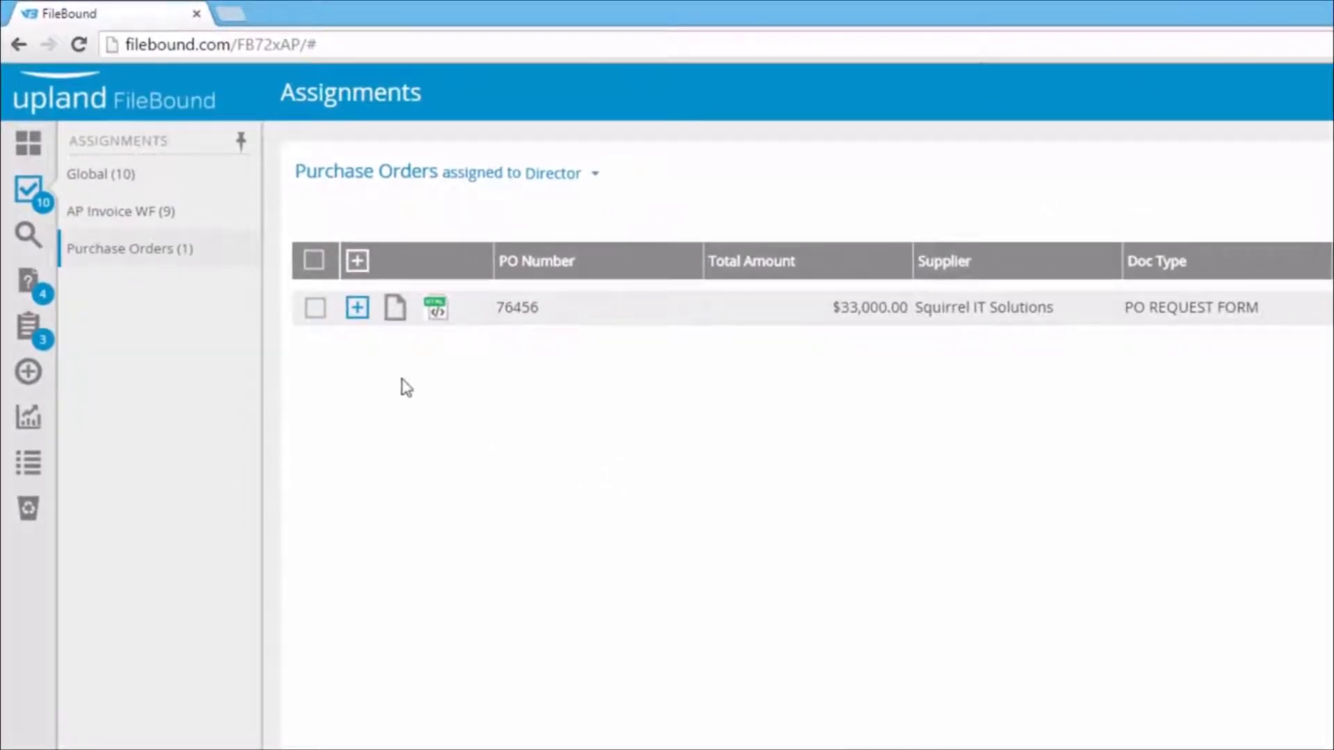
# Expand the Squirrel IT Solutions purchase order assigned to Director and open its document in a maximized viewer window
pyautogui.click(357, 308)
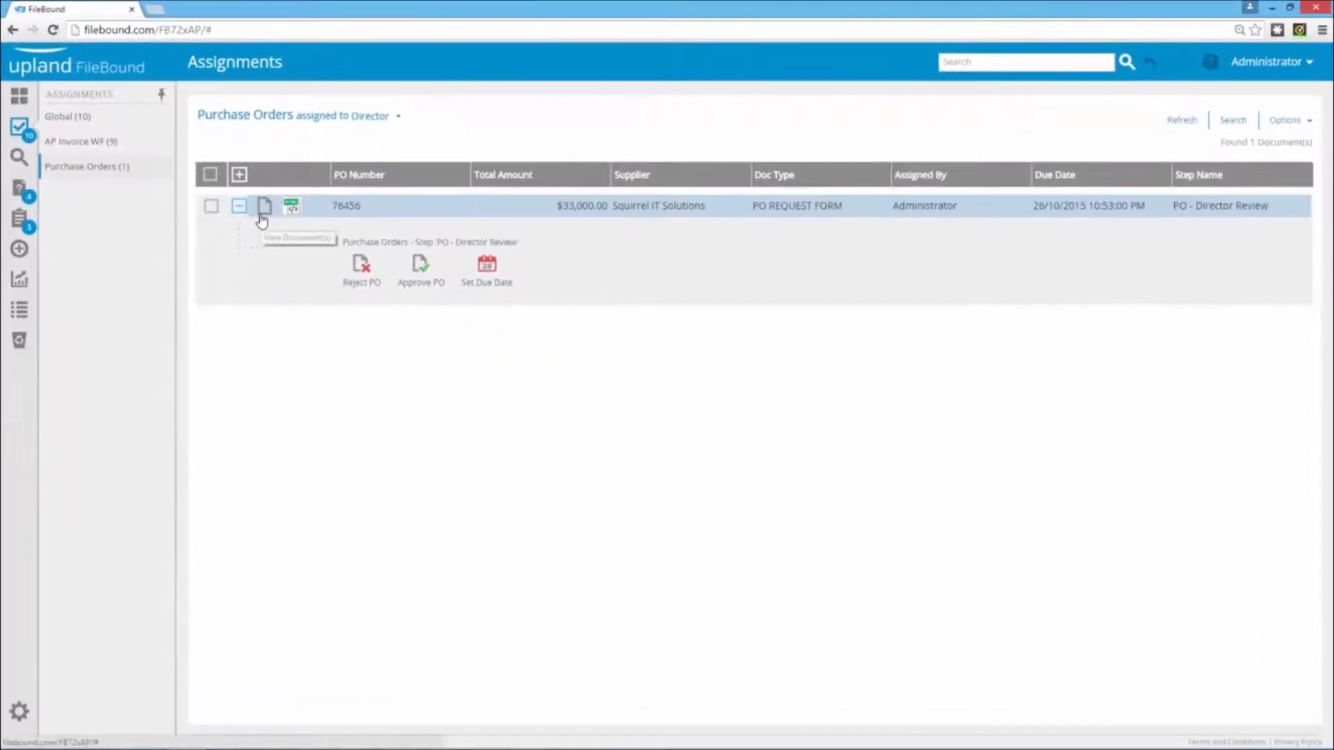
pyautogui.click(264, 209)
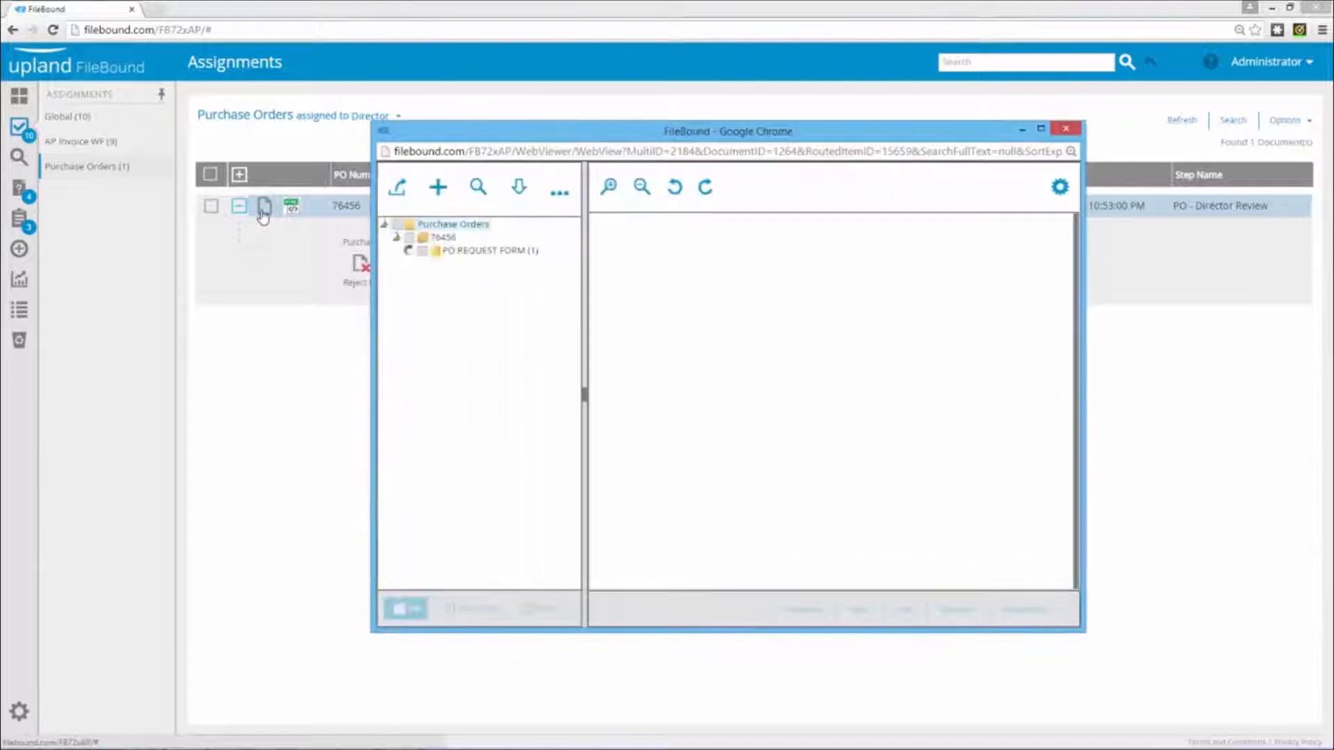
pyautogui.doubleClick(835, 131)
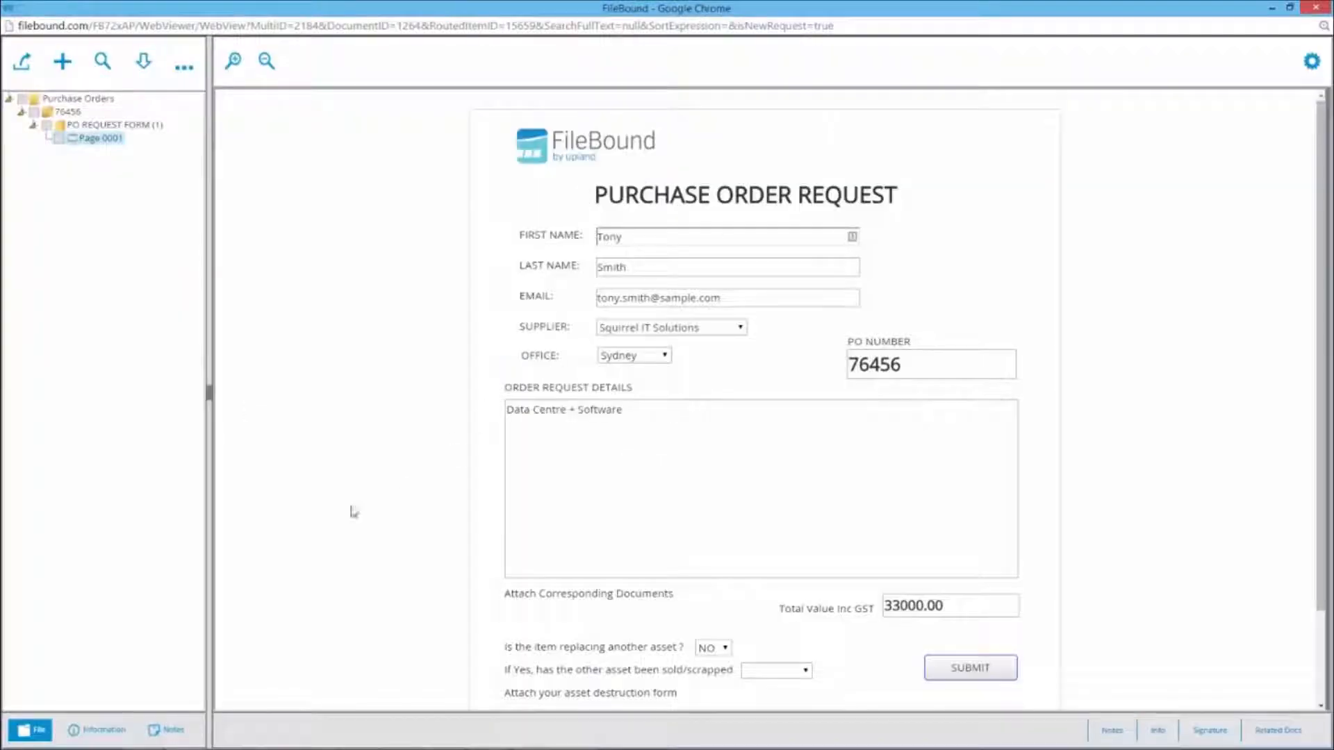
# Show the document's file details and enlarge that area to review all index fields down to the status
pyautogui.click(101, 729)
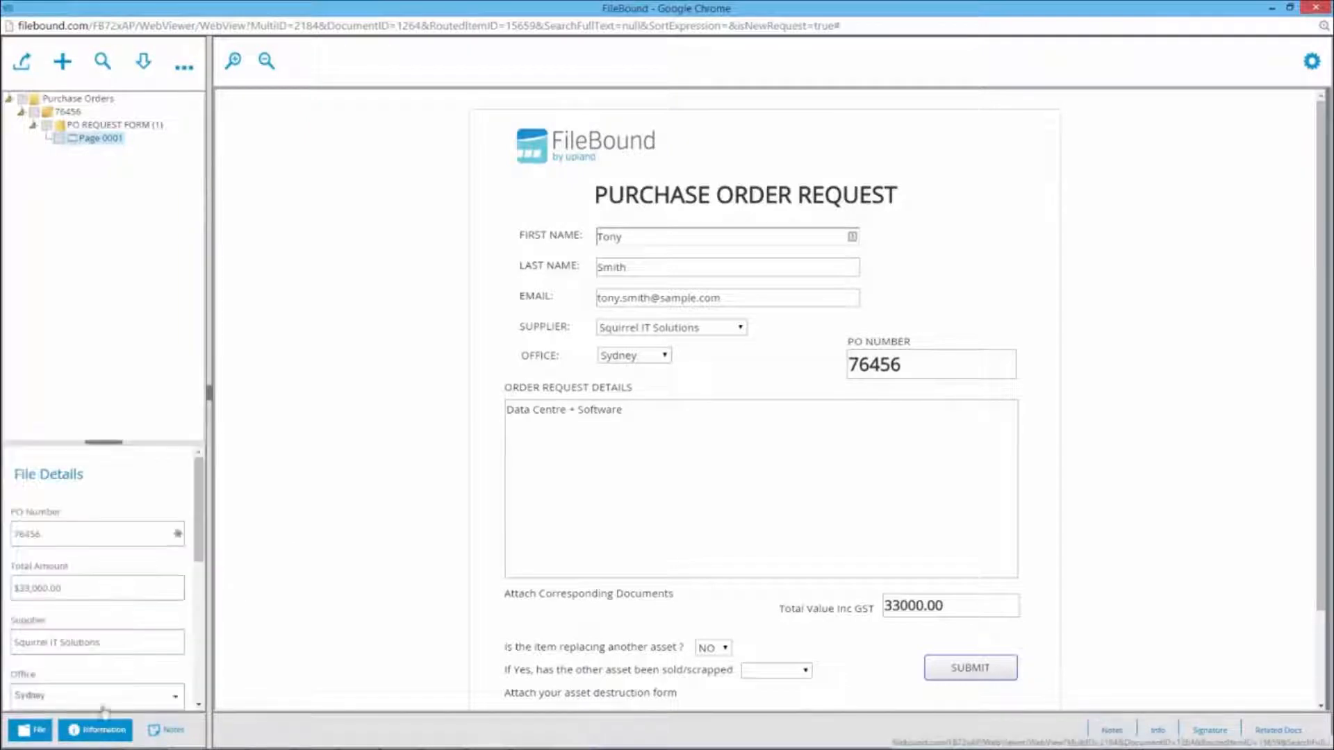
pyautogui.moveTo(122, 450); pyautogui.dragTo(114, 157)
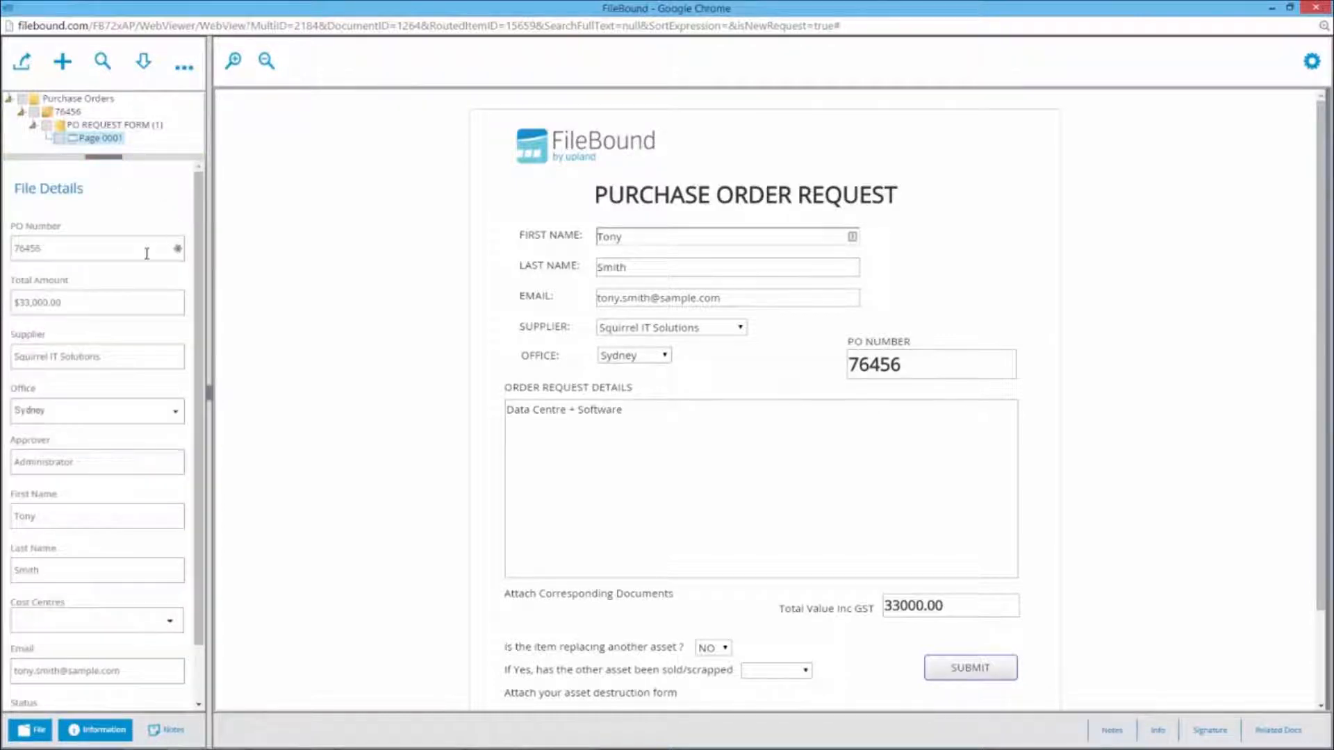
pyautogui.moveTo(197, 249); pyautogui.dragTo(198, 315)
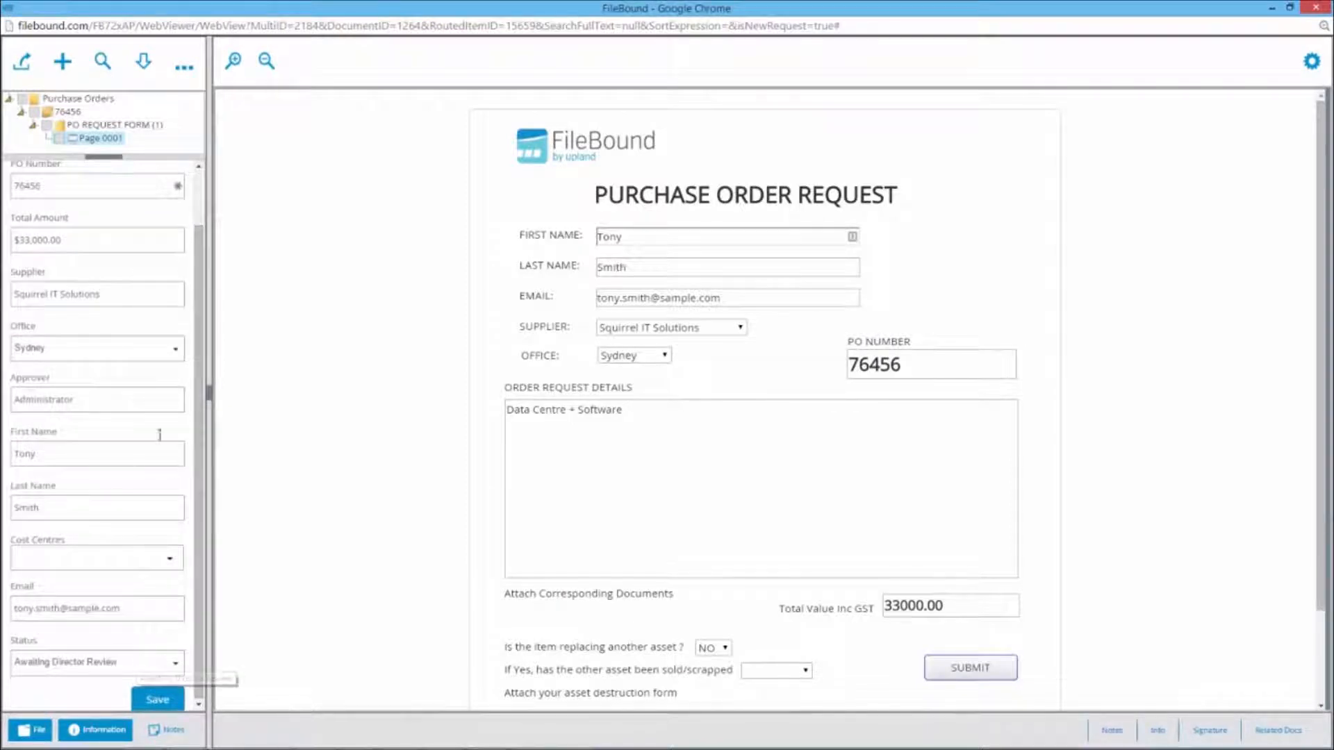
# Select the purchase order file to show its workflow actions, then view its workflow map and close it
pyautogui.click(67, 113)
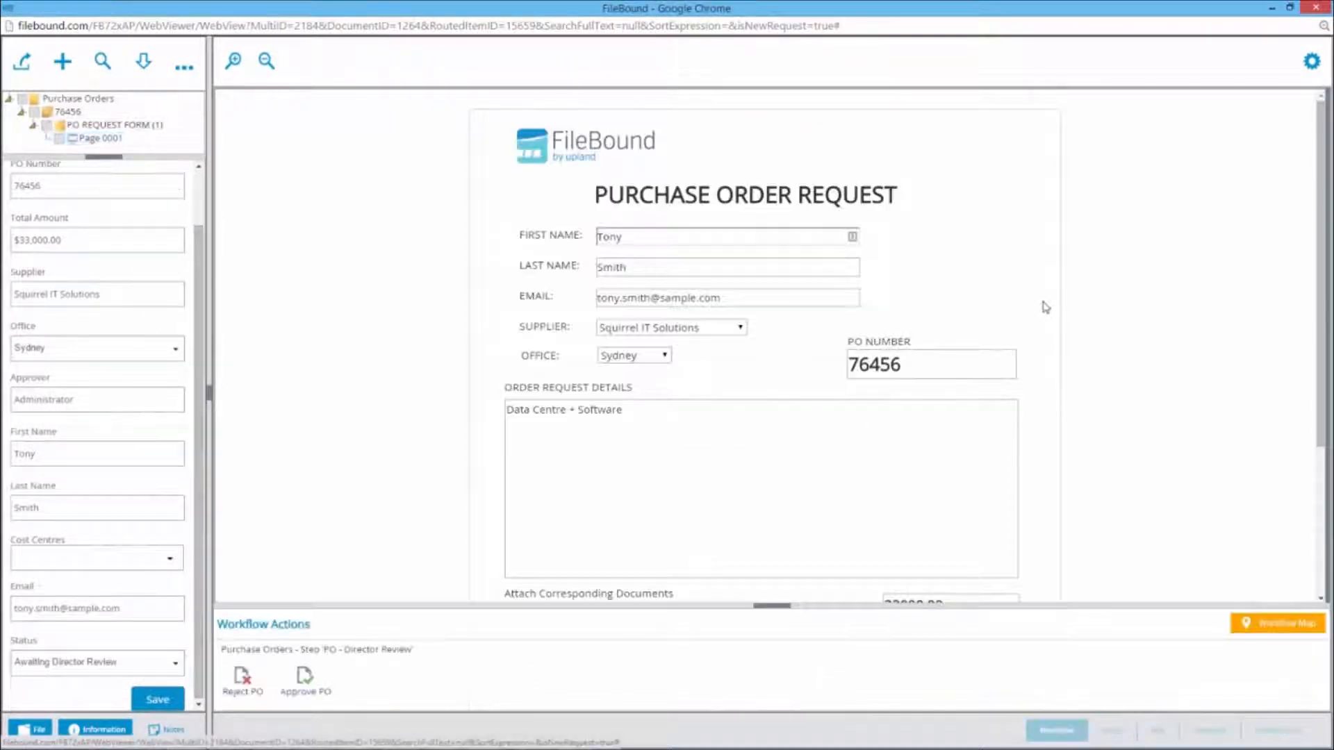
pyautogui.scroll(-3, 1101, 299)
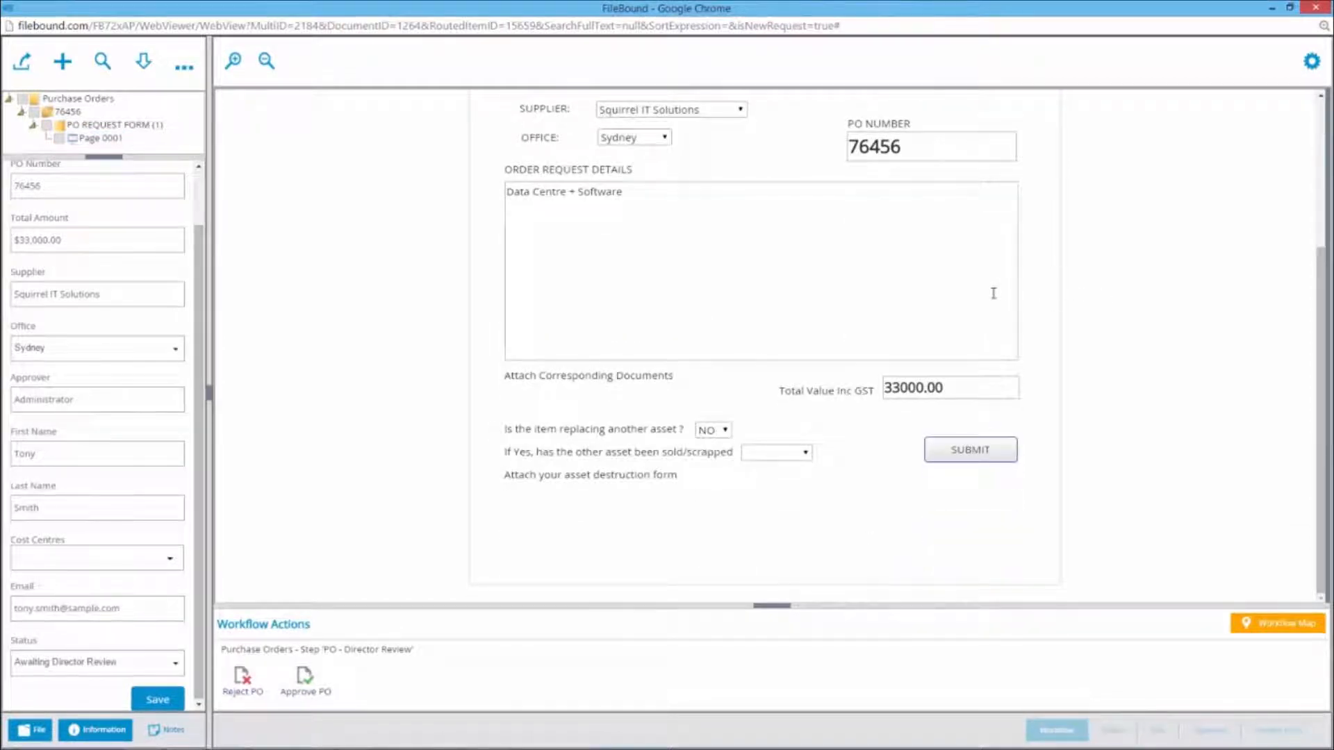
pyautogui.click(1260, 625)
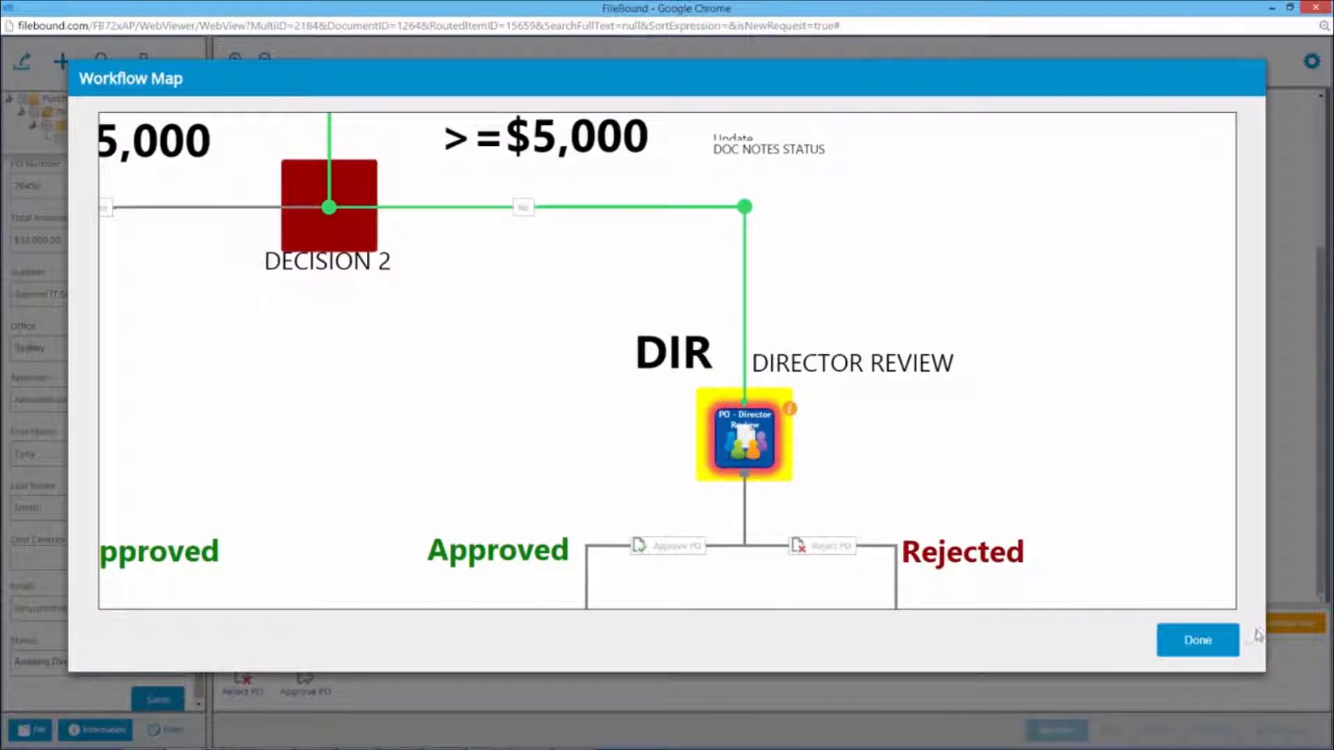
pyautogui.click(1227, 645)
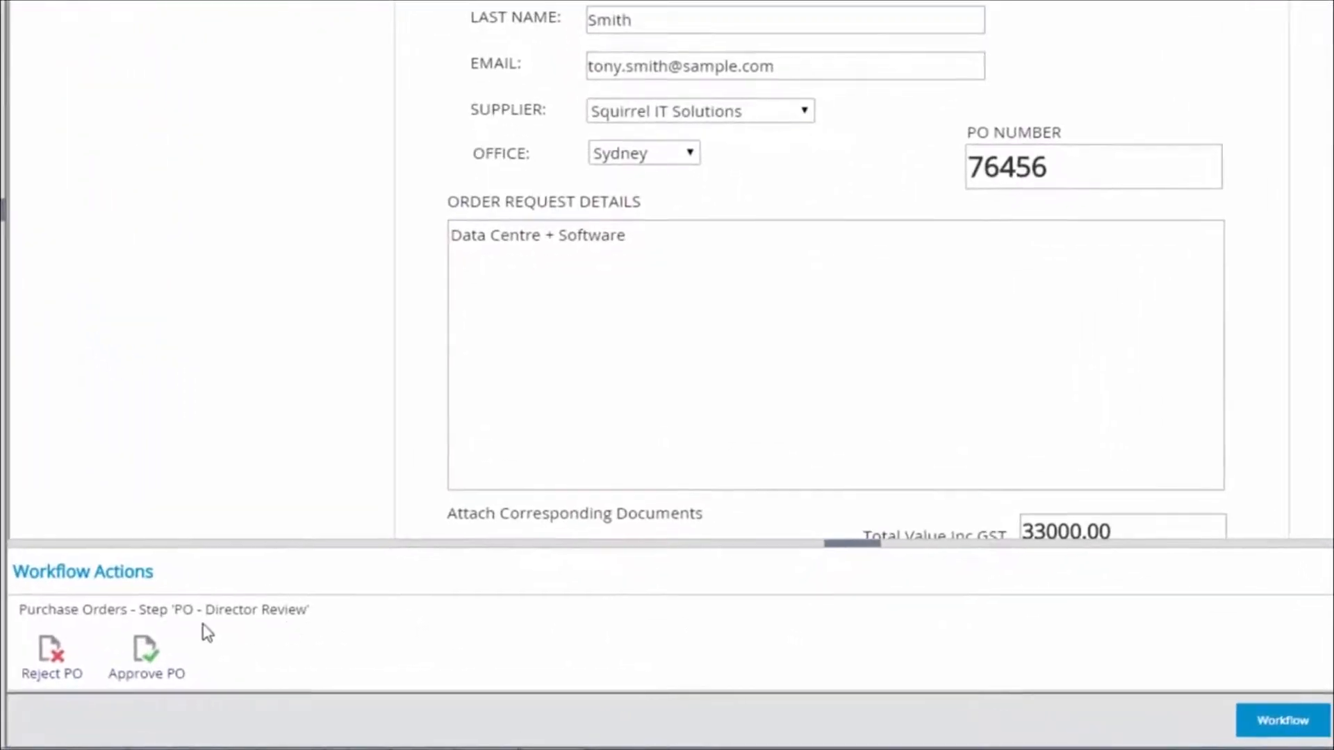
# Approve the purchase order at the Director Review step and save the note "All Good."
pyautogui.click(148, 660)
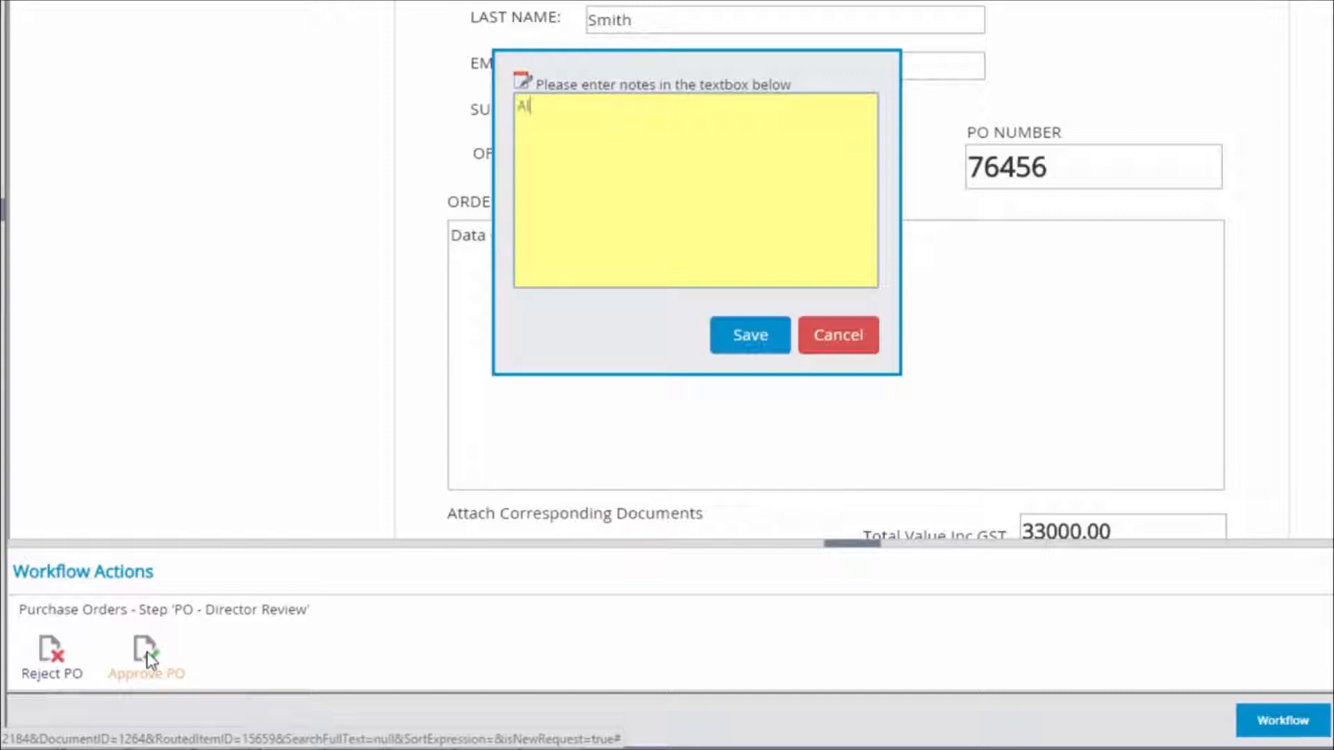
pyautogui.write('All Good.')
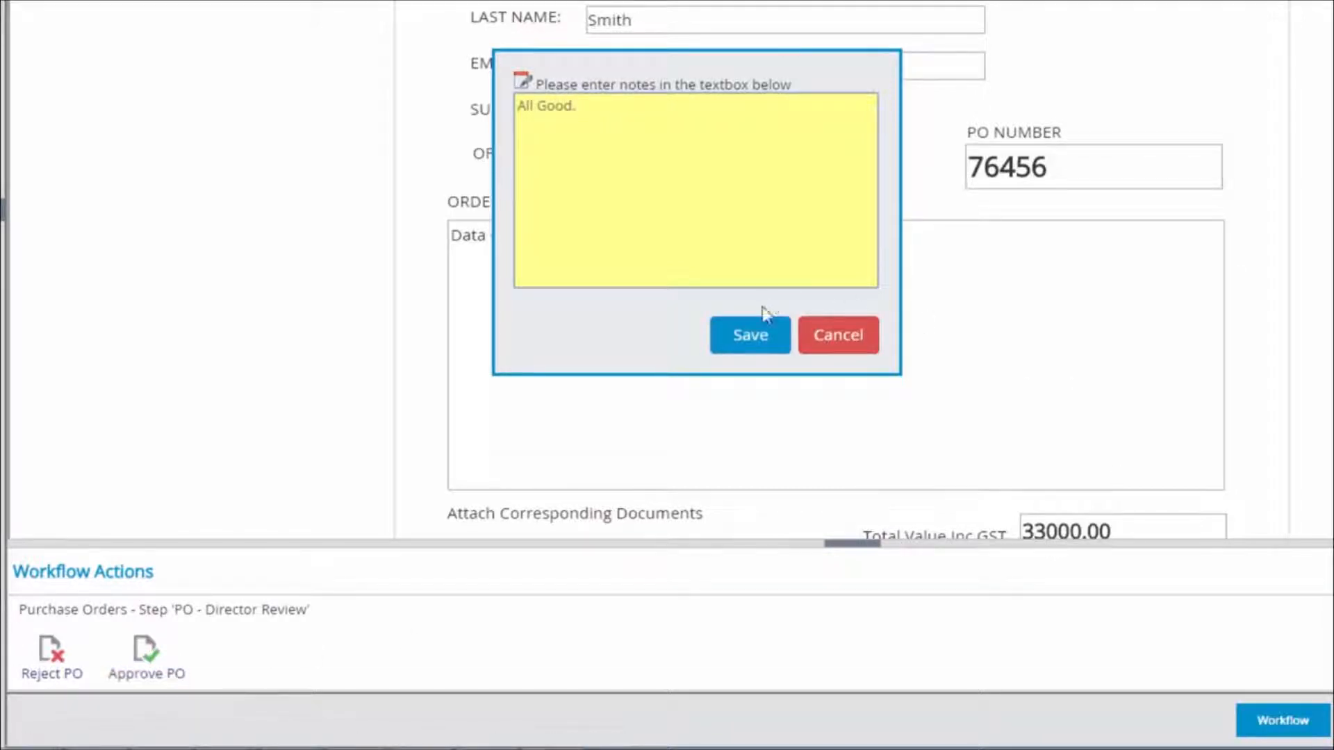
pyautogui.click(757, 336)
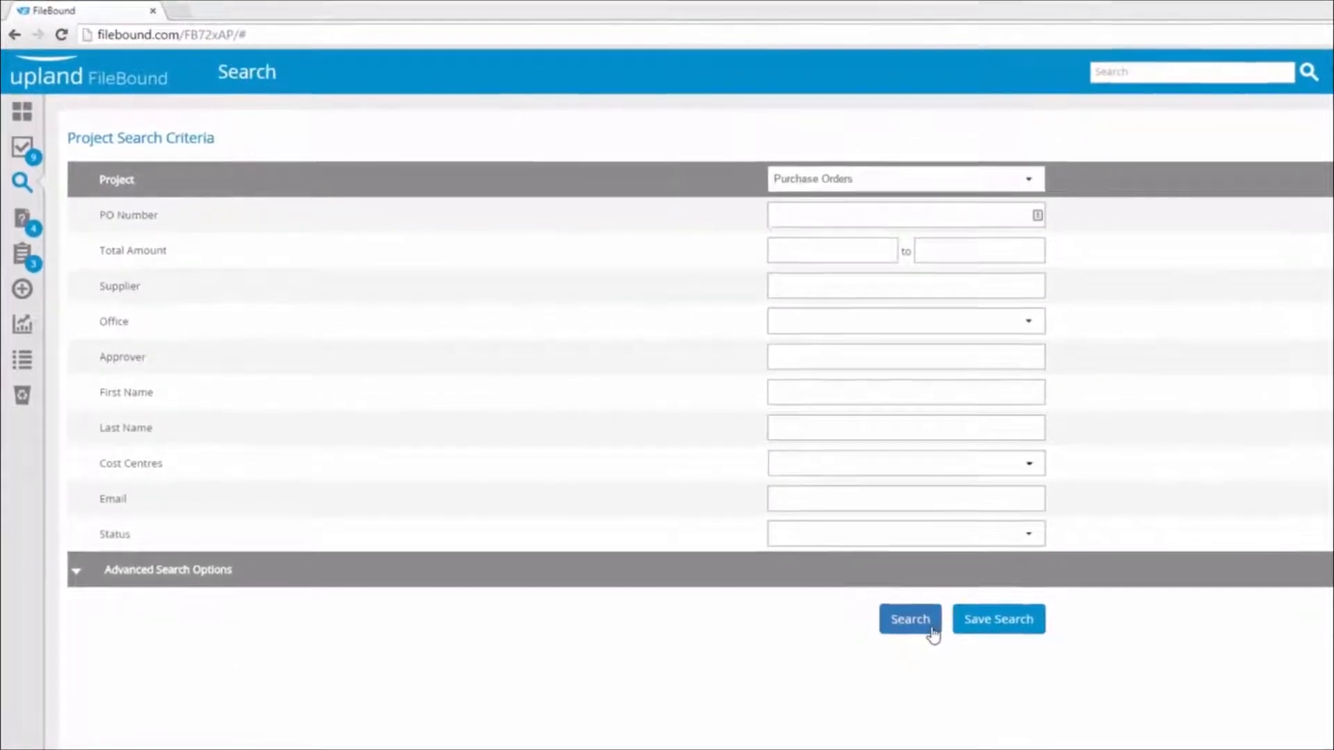
# Search the Purchase Orders project without any criteria and go to the second page of results
pyautogui.click(893, 602)
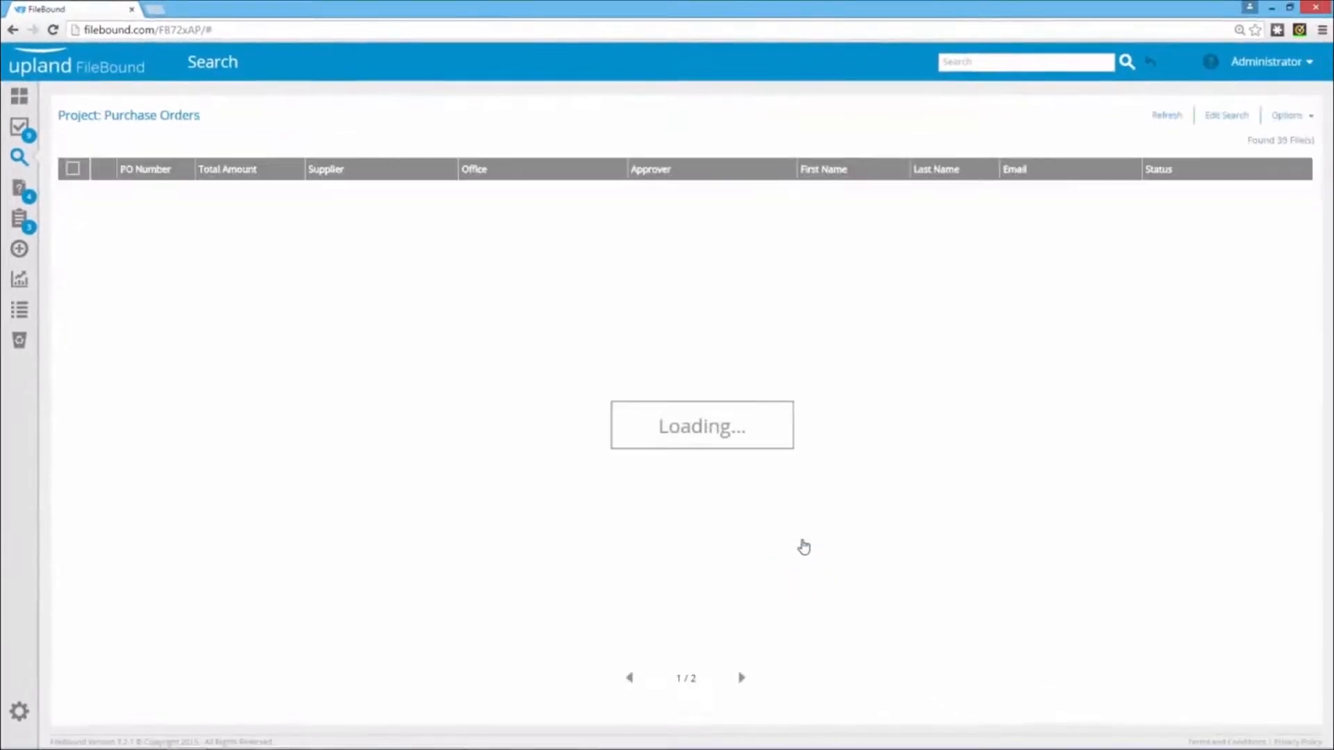
pyautogui.scroll(-1, 803, 547)
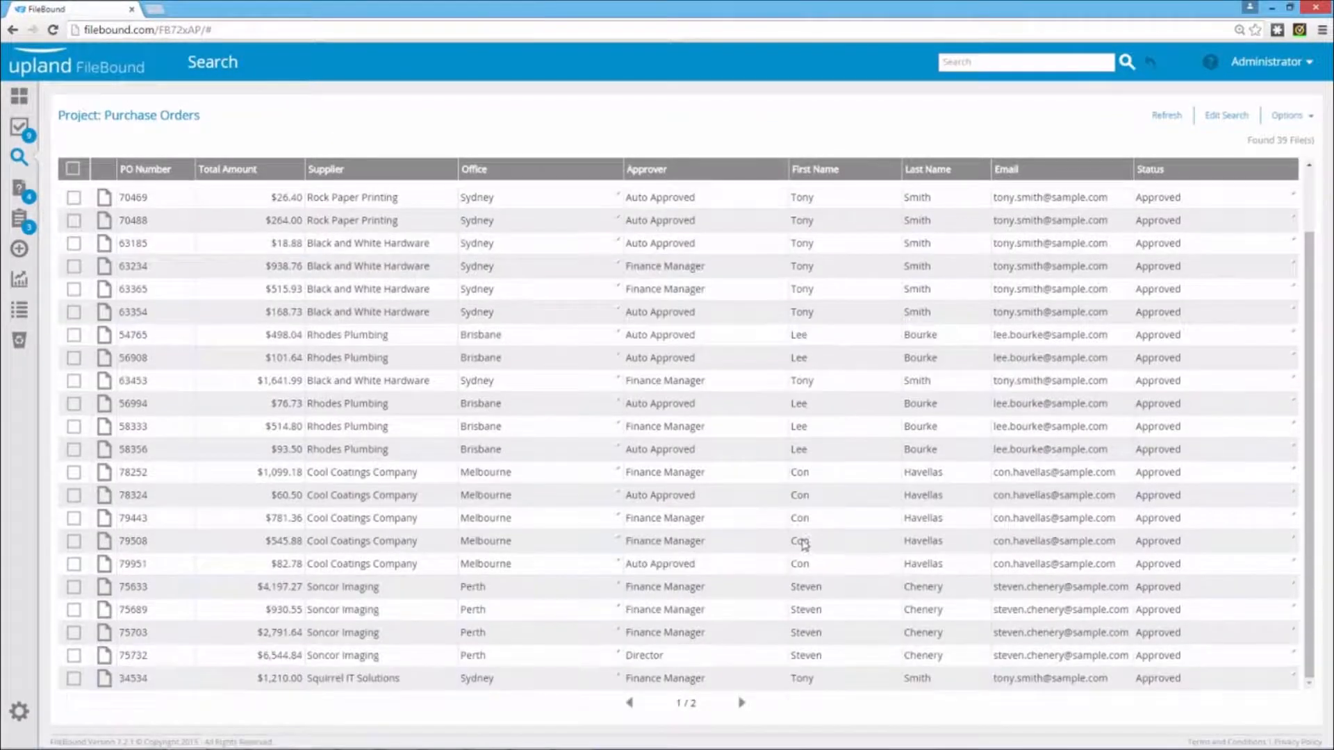
pyautogui.click(741, 704)
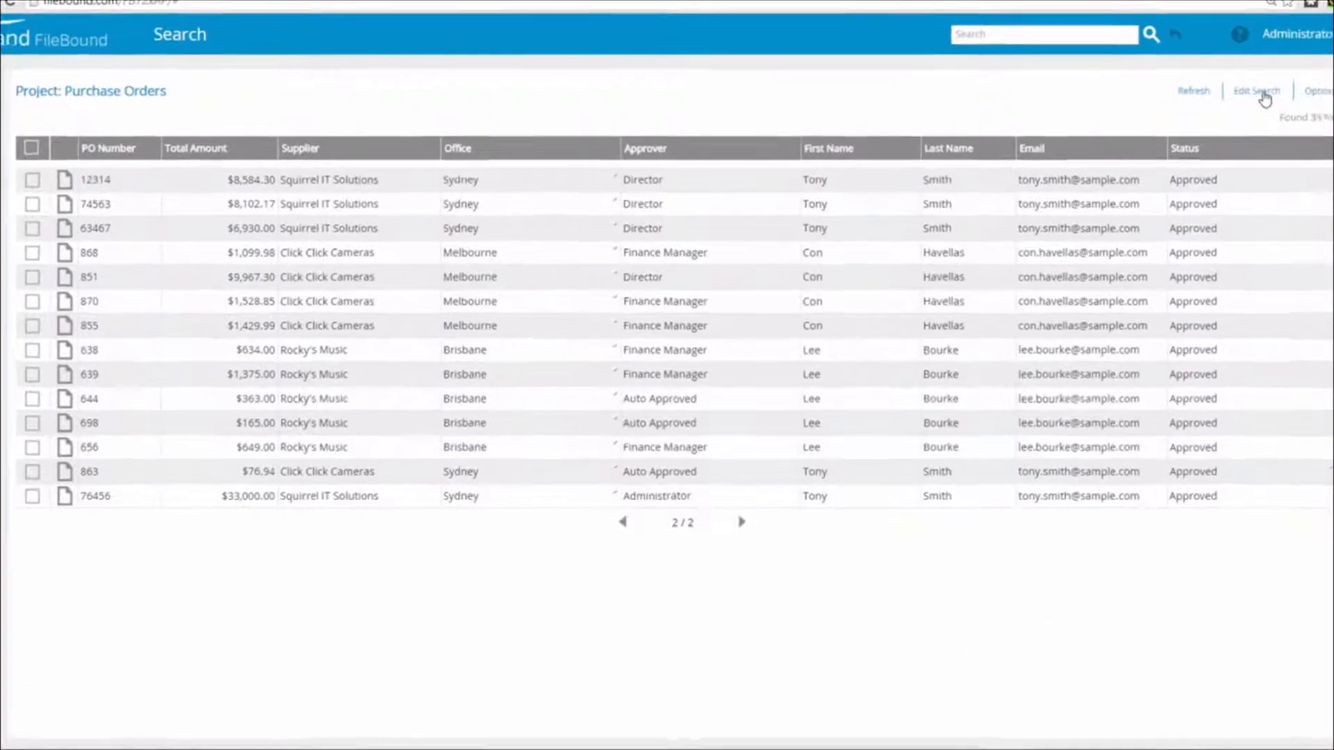
# Refine the purchase order search to supplier "click%" and the Sydney office, and run it
pyautogui.click(1227, 115)
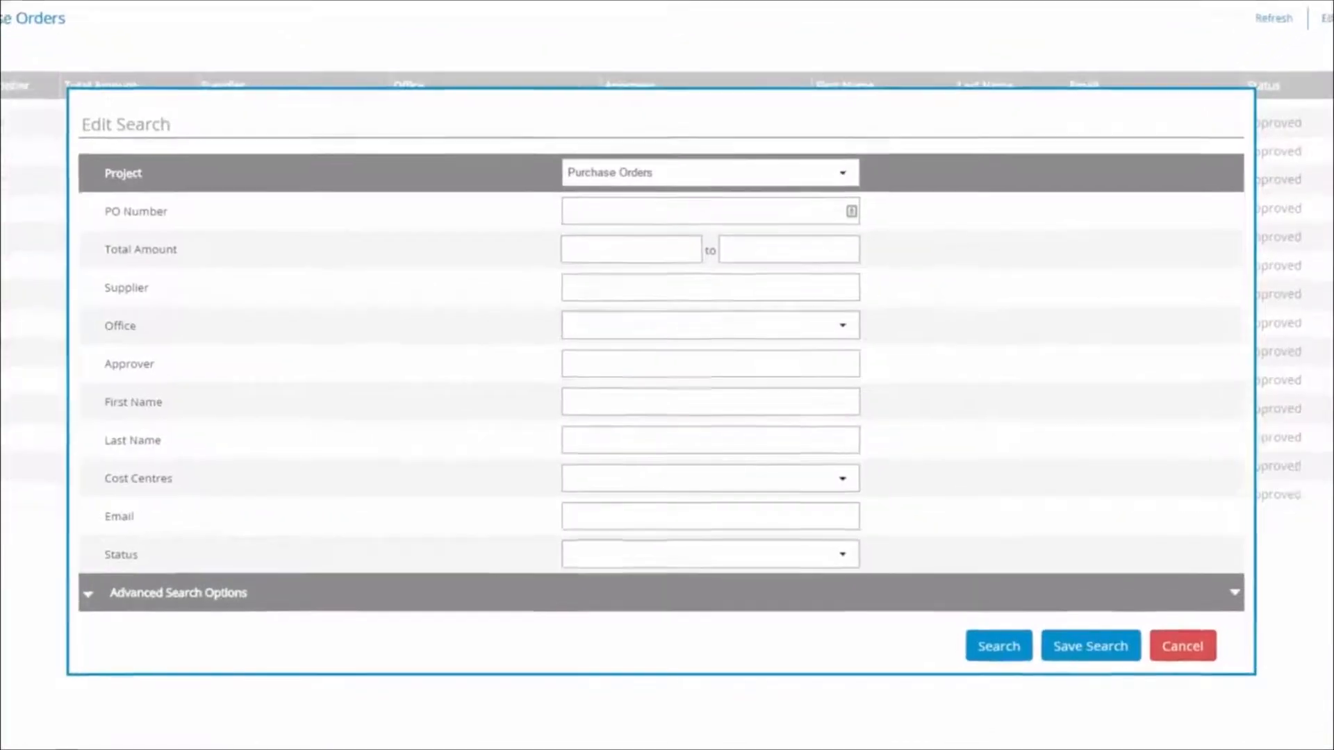
pyautogui.click(839, 285)
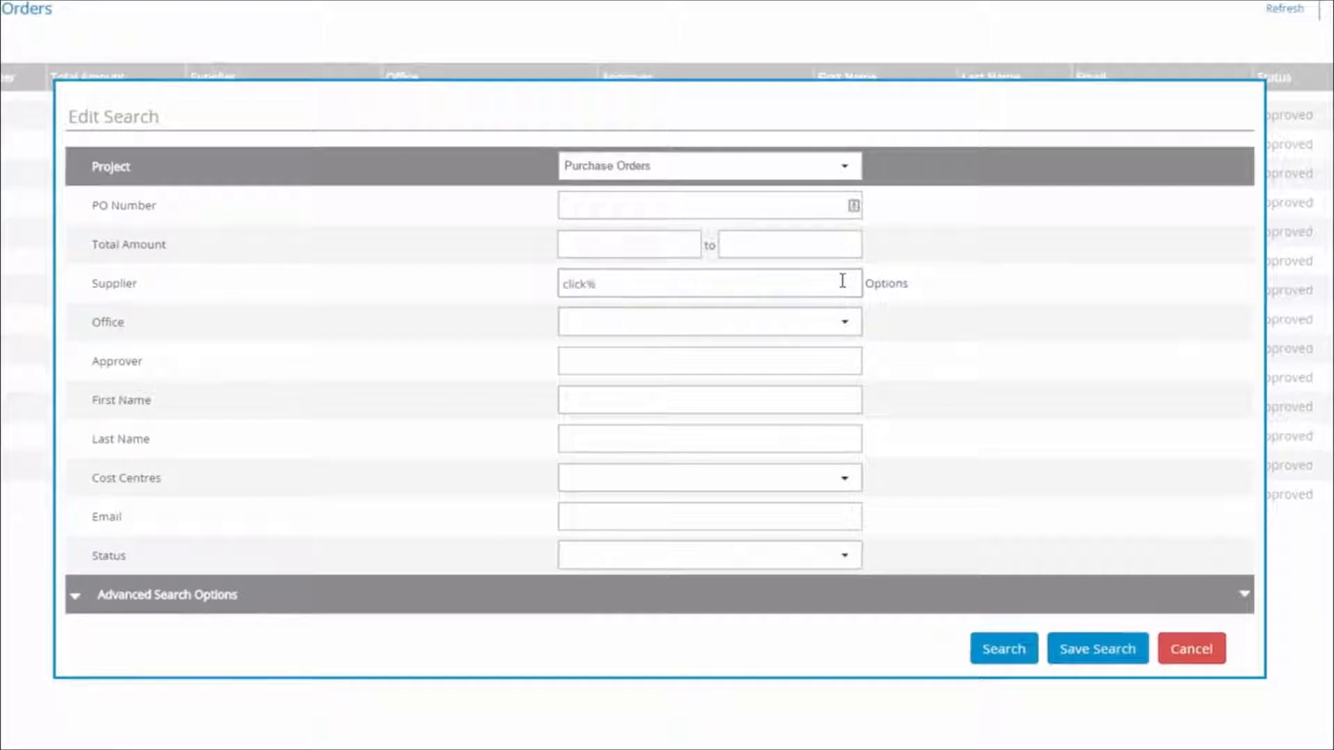
pyautogui.press('Tab')
pyautogui.click(843, 323)
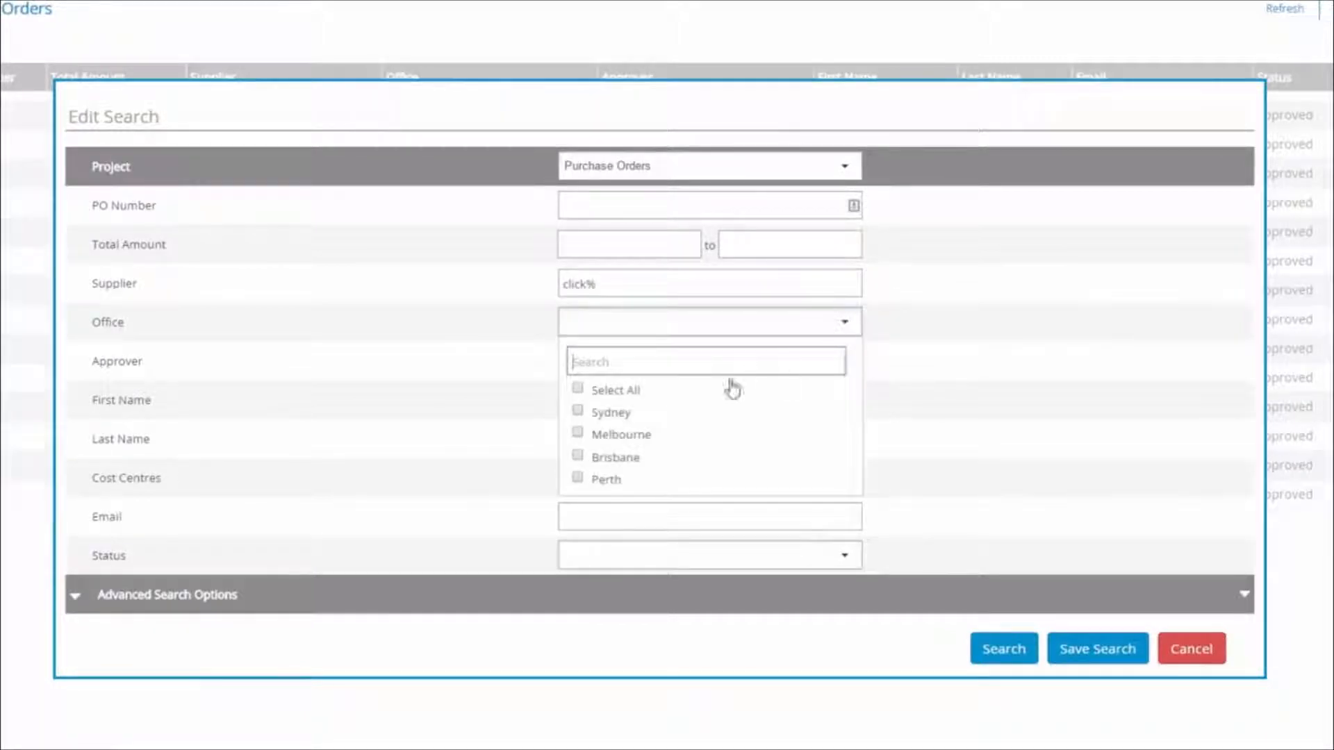
pyautogui.click(654, 422)
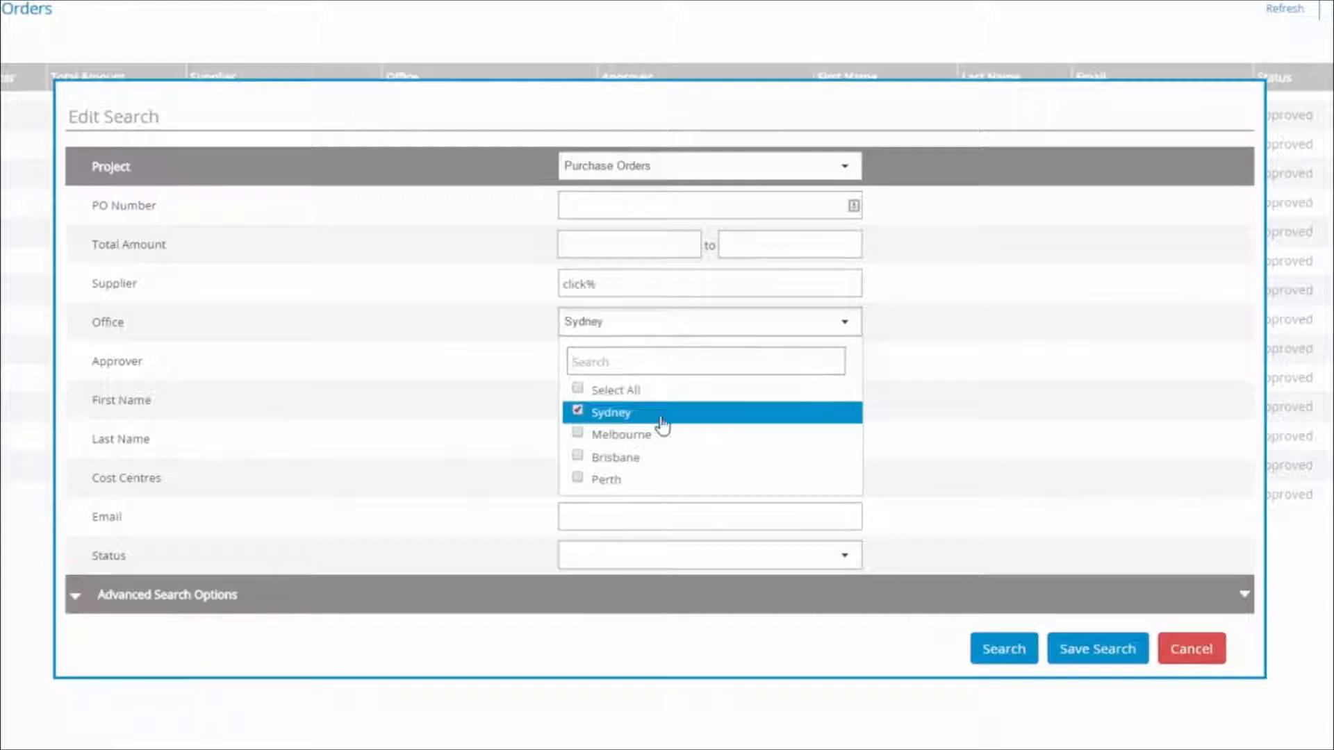
pyautogui.click(1001, 657)
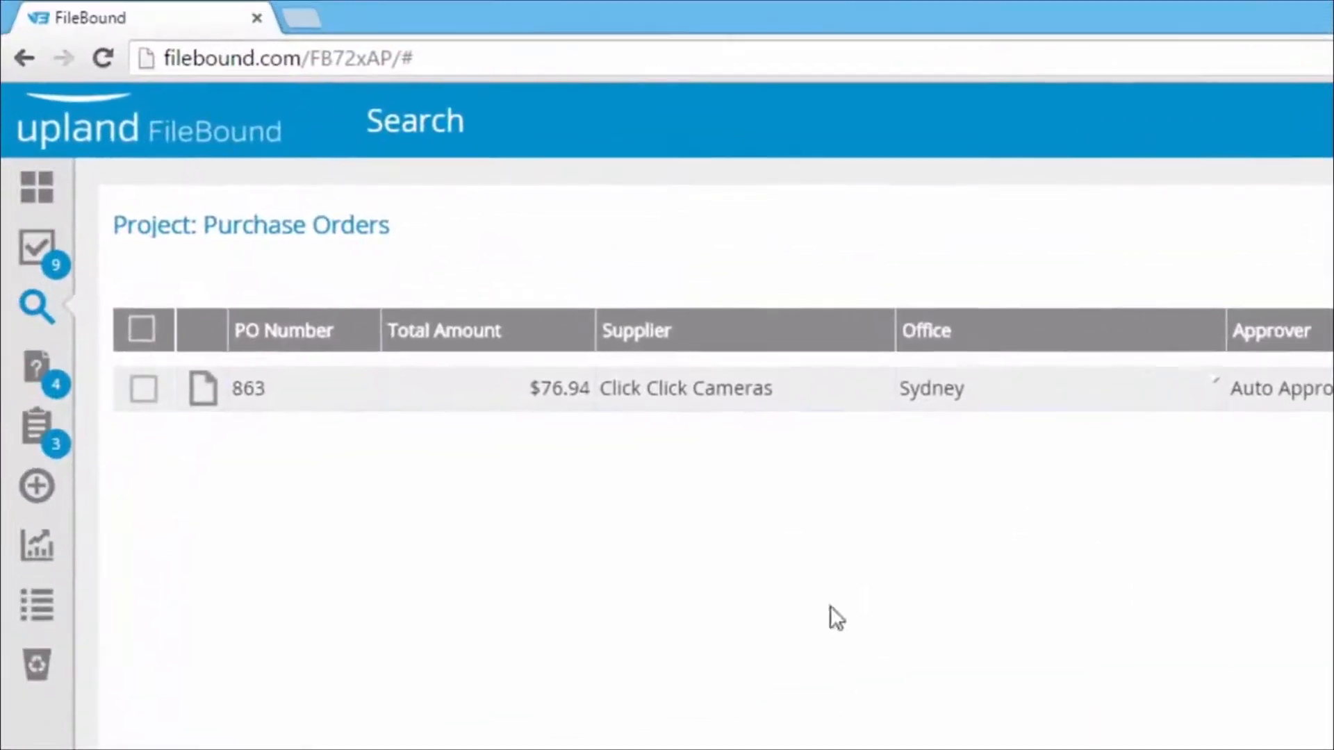
# Check the supplier, office and approver values of the listed Click Click Cameras purchase order
pyautogui.click(839, 394)
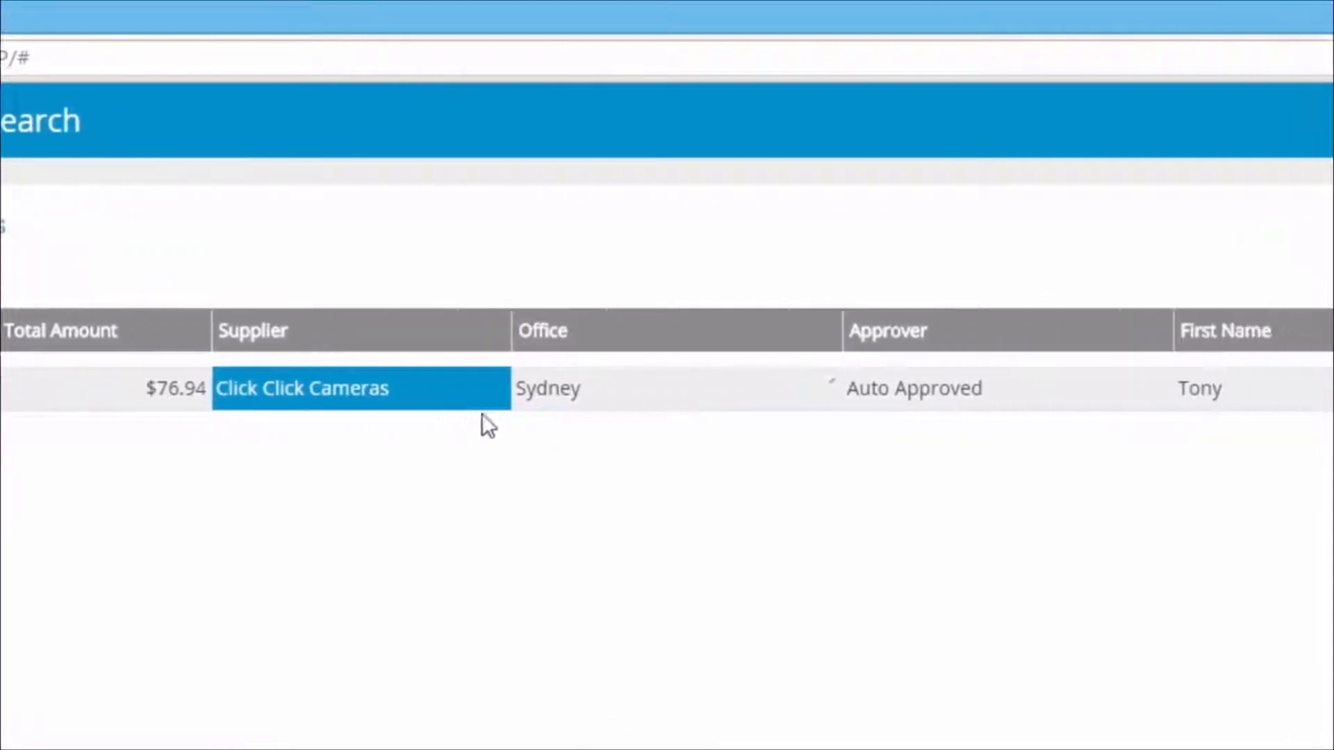
pyautogui.click(653, 403)
pyautogui.click(1009, 403)
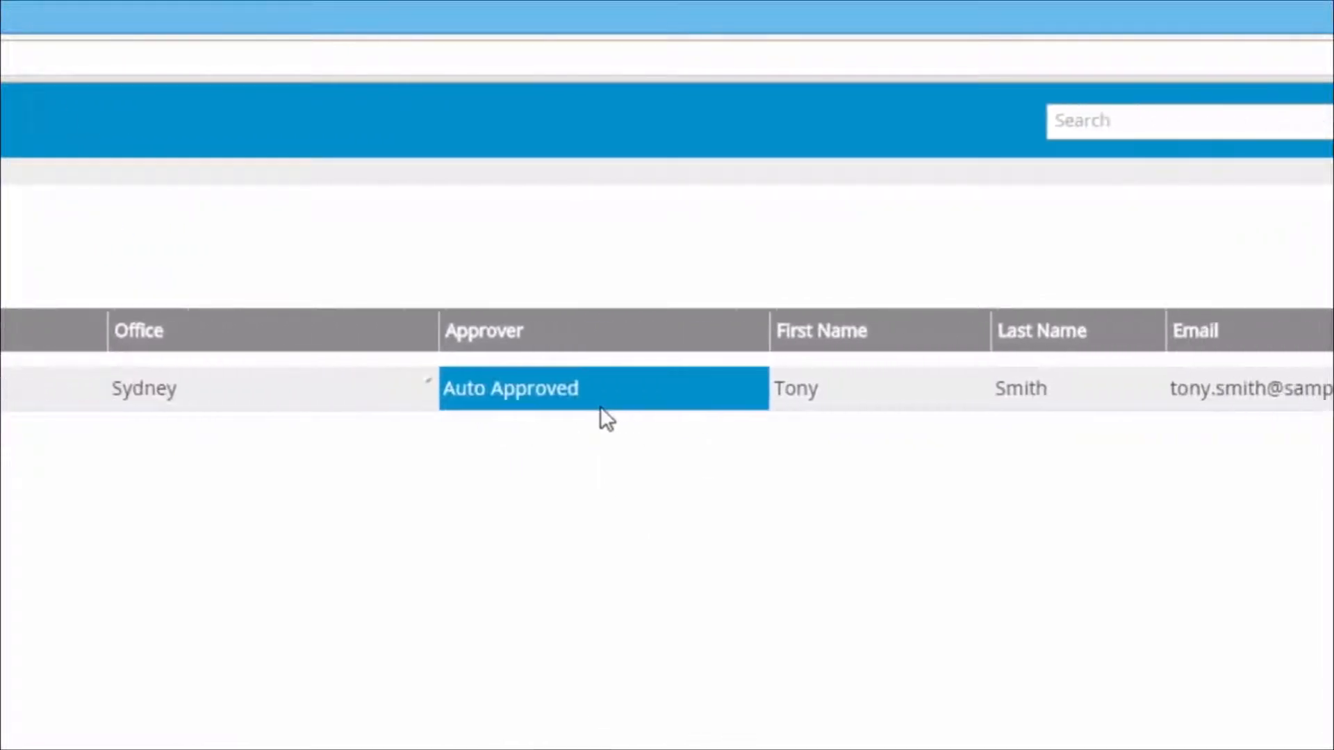
# Check the email value of the listed Click Click Cameras purchase order
pyautogui.click(1240, 407)
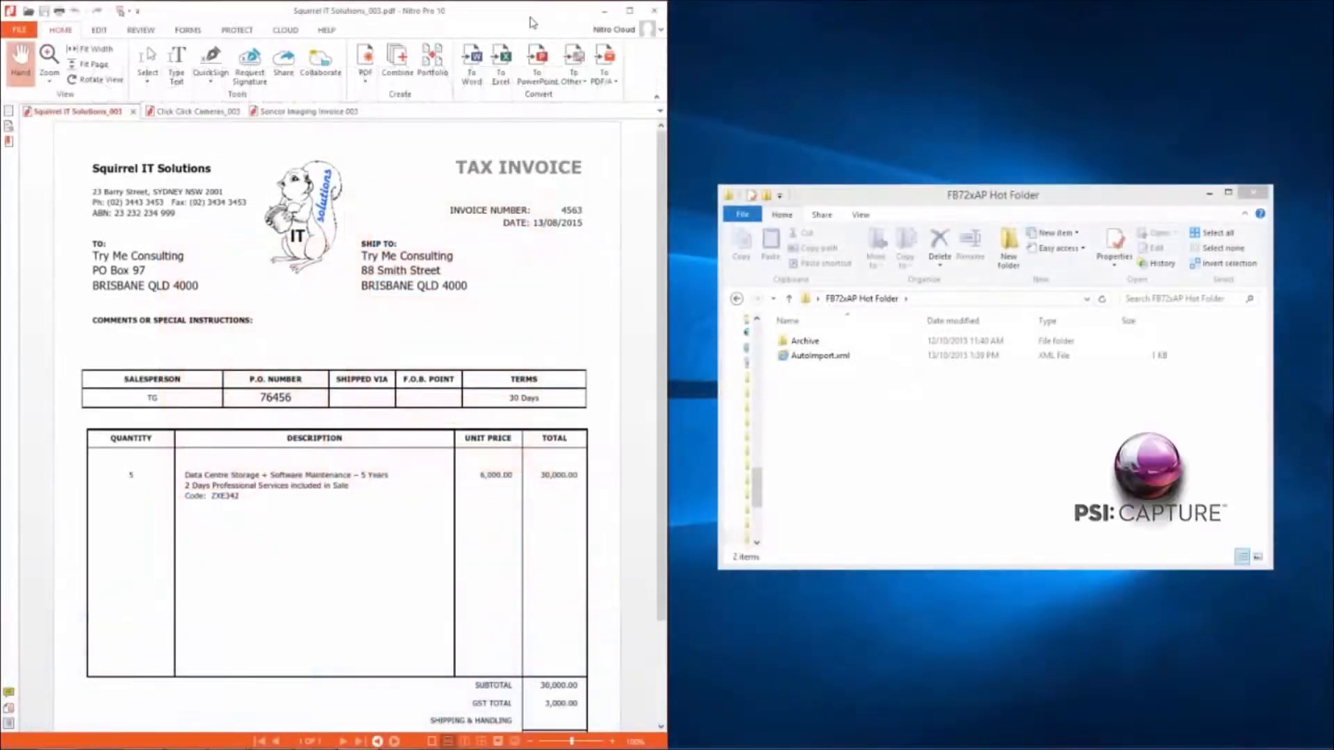
# Enlarge the invoice PDFs to 150% and view the Squirrel IT Solutions, Click Click Cameras and Soncor Imaging invoices before putting the PDF window away
pyautogui.hotkey('ctrl', '+')
pyautogui.hotkey('ctrl', '+')
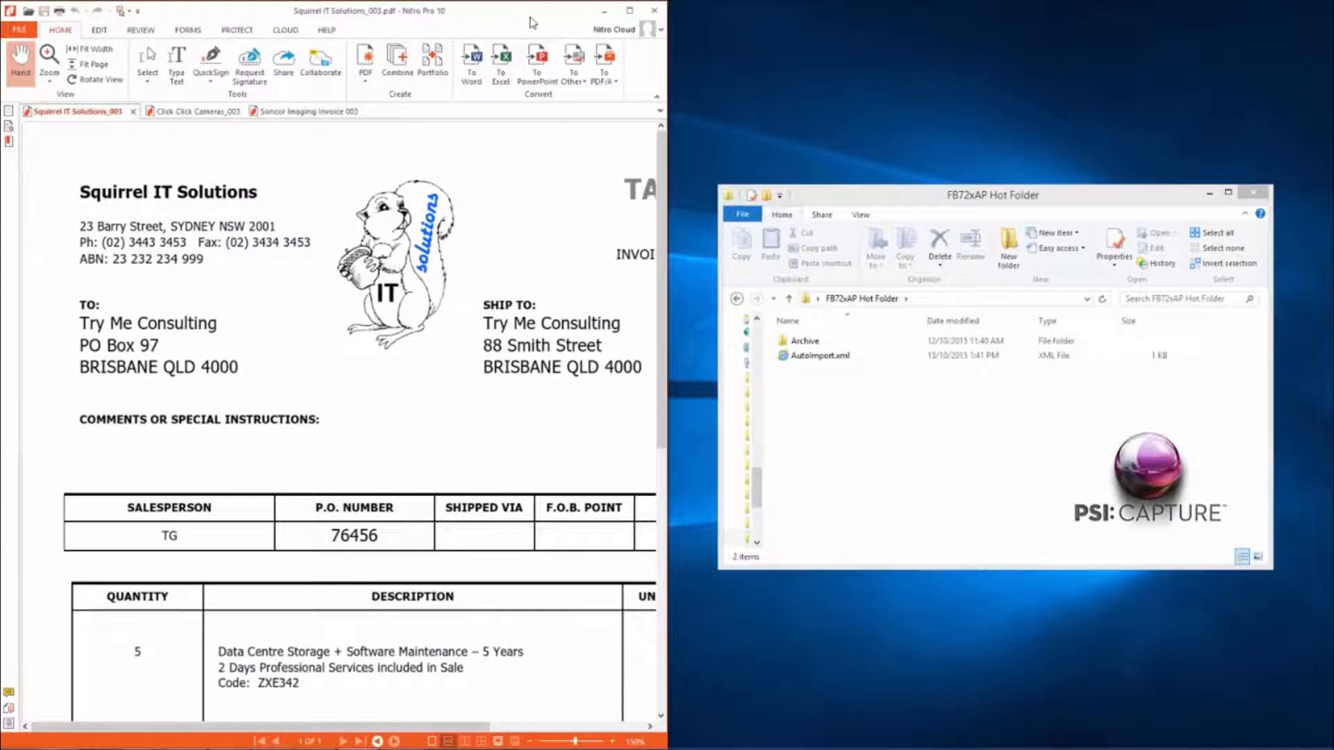
pyautogui.click(214, 113)
pyautogui.click(282, 113)
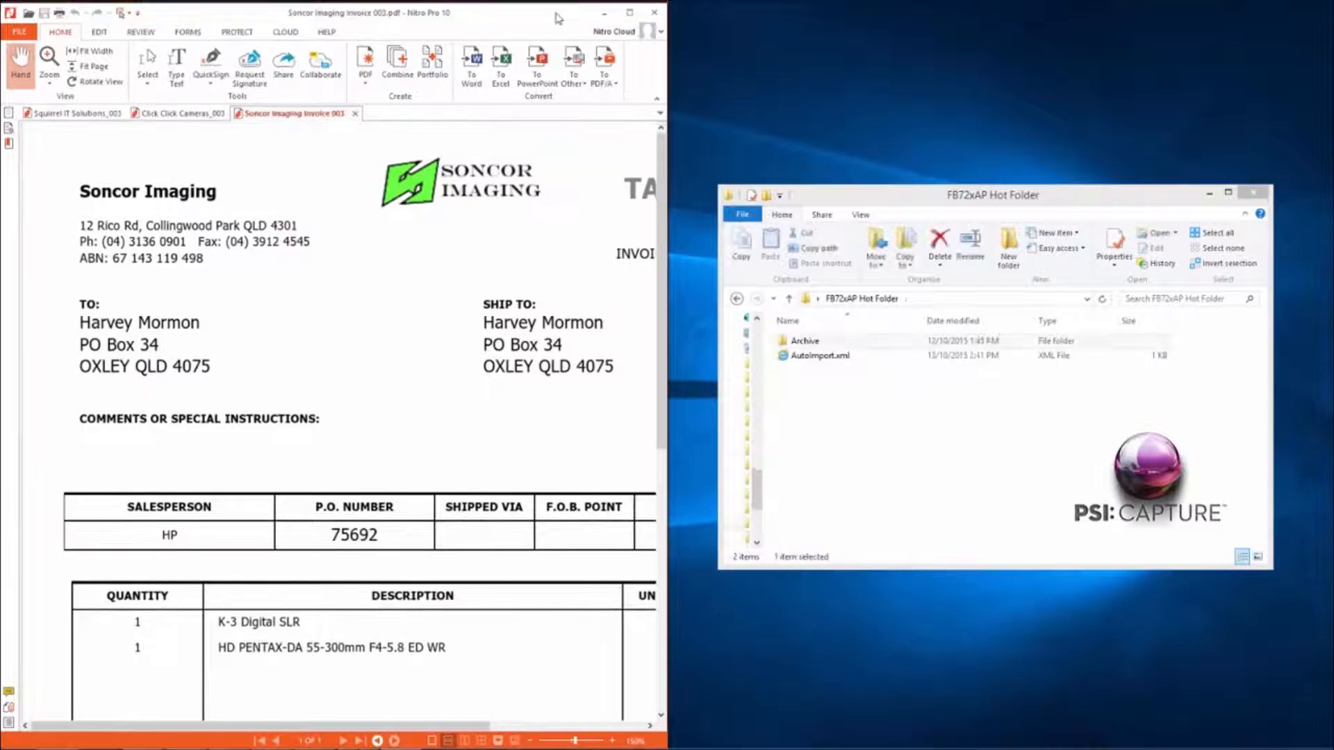
pyautogui.click(629, 6)
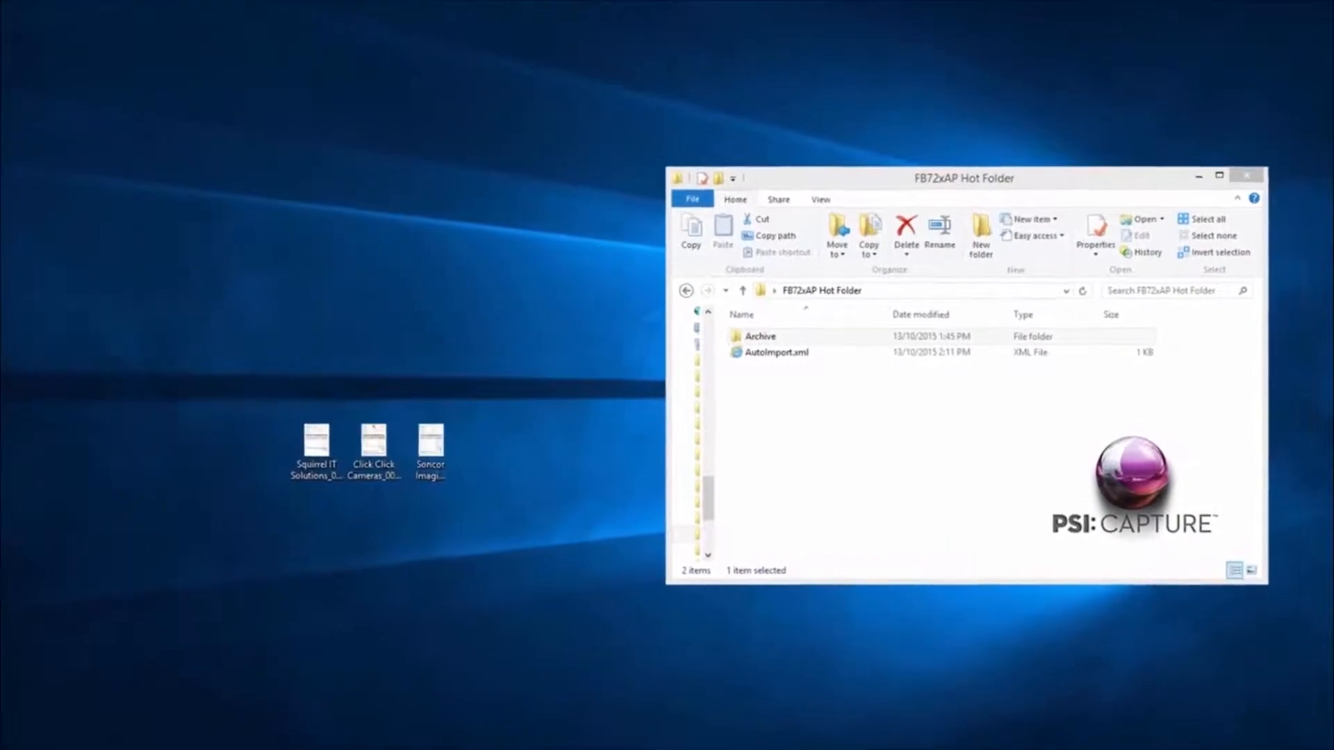
# Put the Squirrel IT Solutions, Click Click Cameras and Soncor Imaging invoice PDFs from the desktop into the FB72xAP Hot Folder
pyautogui.moveTo(290, 351); pyautogui.dragTo(528, 564)
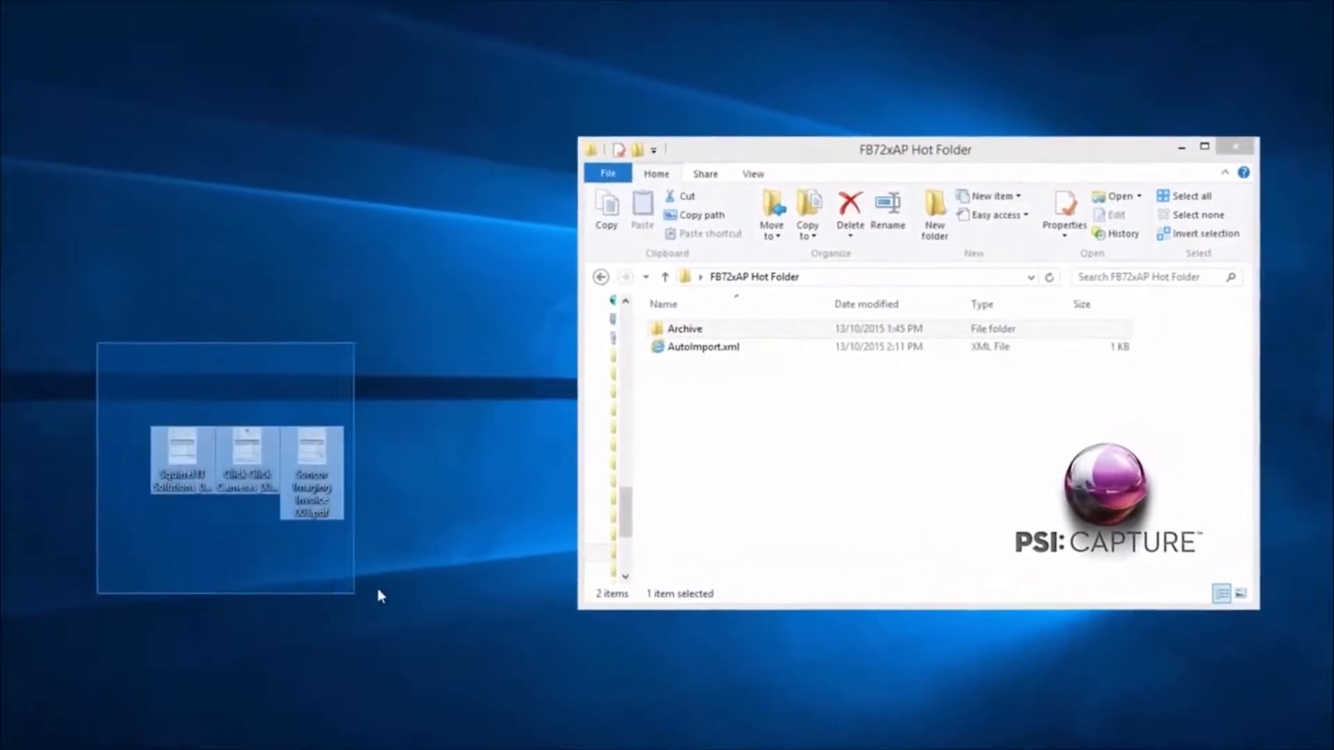
pyautogui.moveTo(378, 596); pyautogui.dragTo(375, 594)
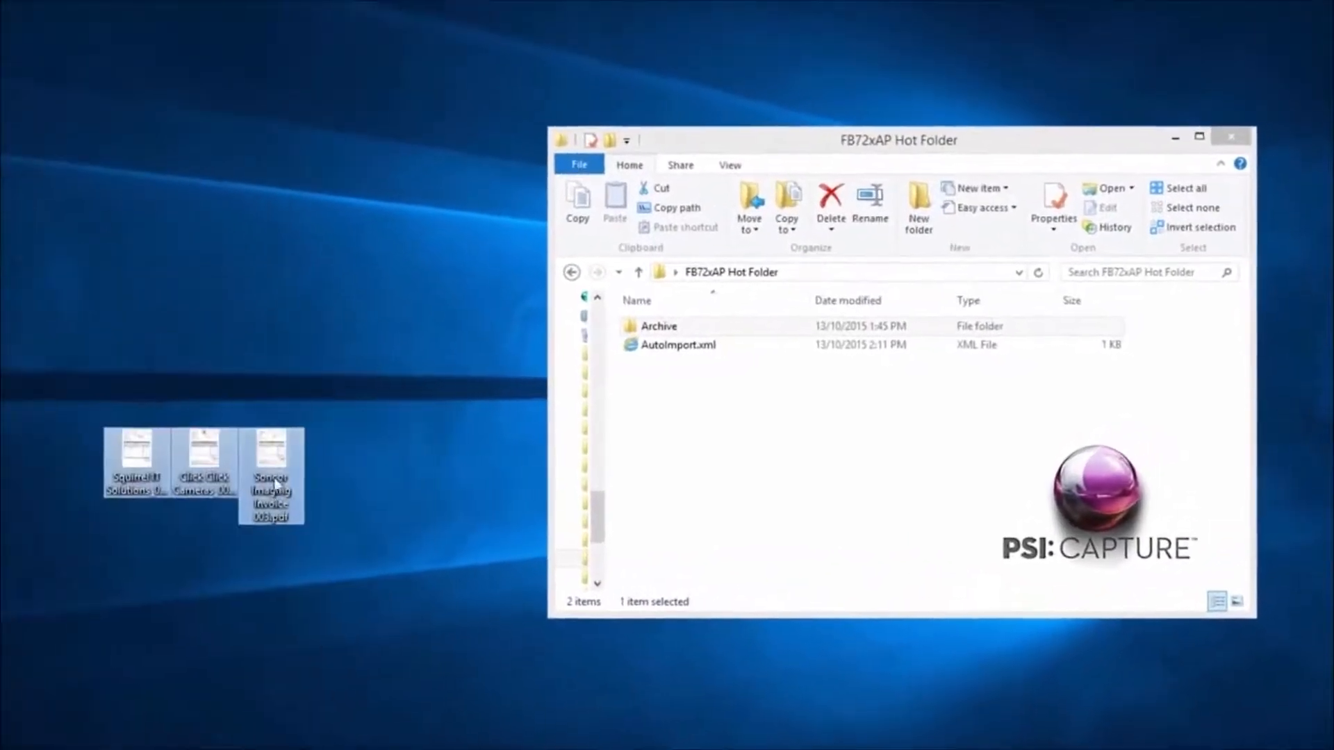
pyautogui.moveTo(312, 457); pyautogui.dragTo(765, 431)
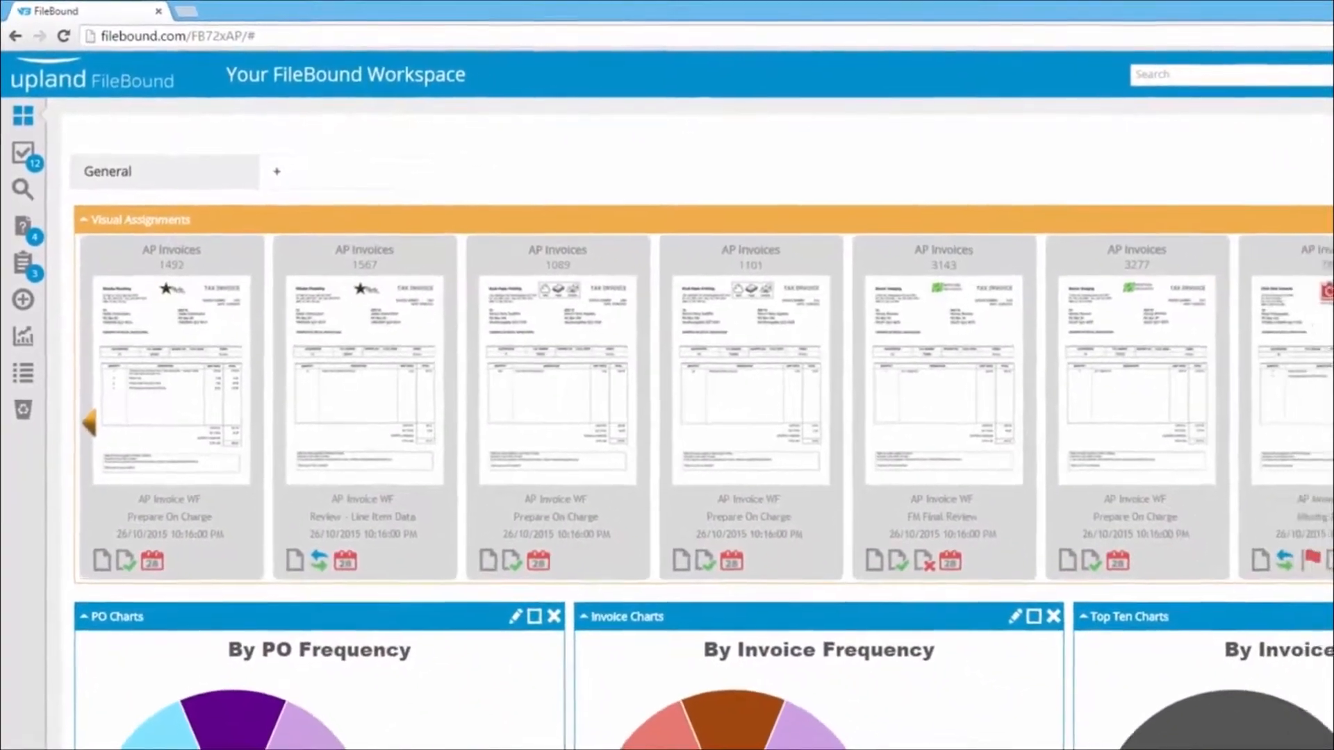
# Switch to the FileBound Workspace and look through its purchase order and invoice charts
pyautogui.scroll(-4, 691, 407)
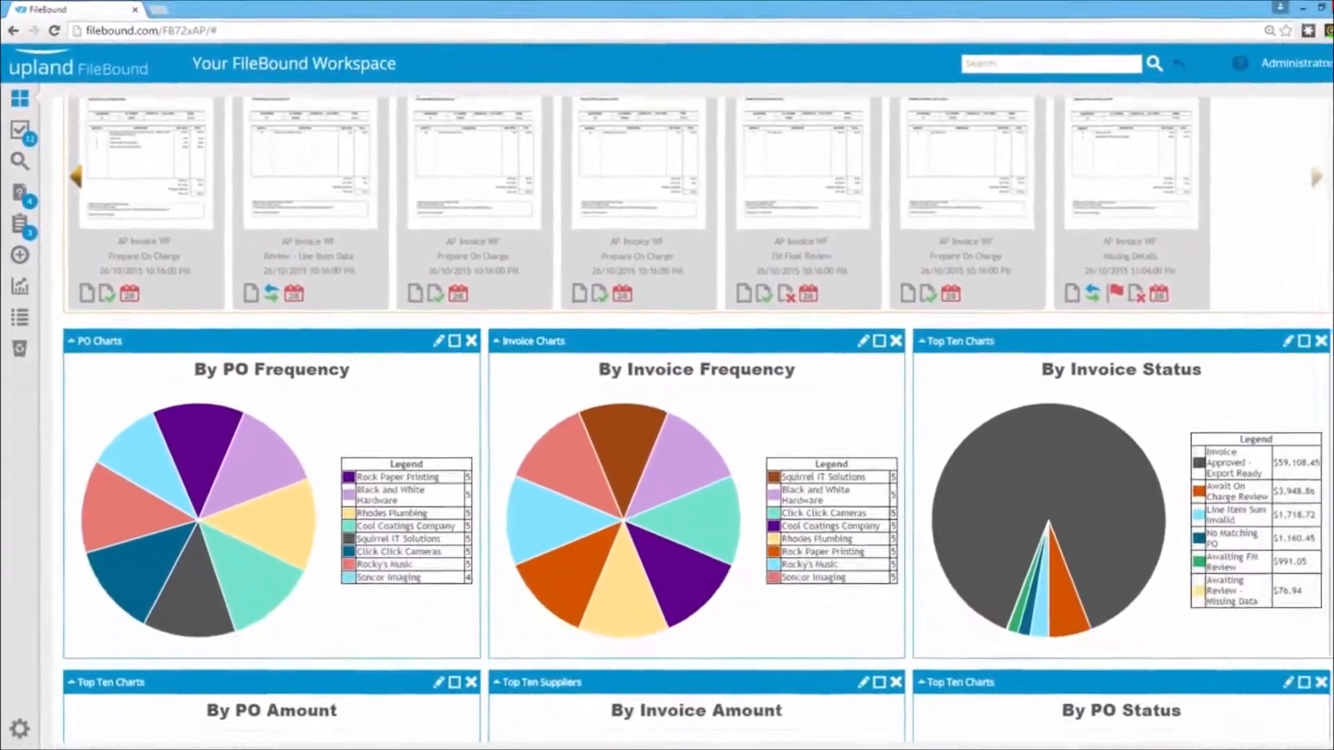
pyautogui.scroll(-3, 690, 407)
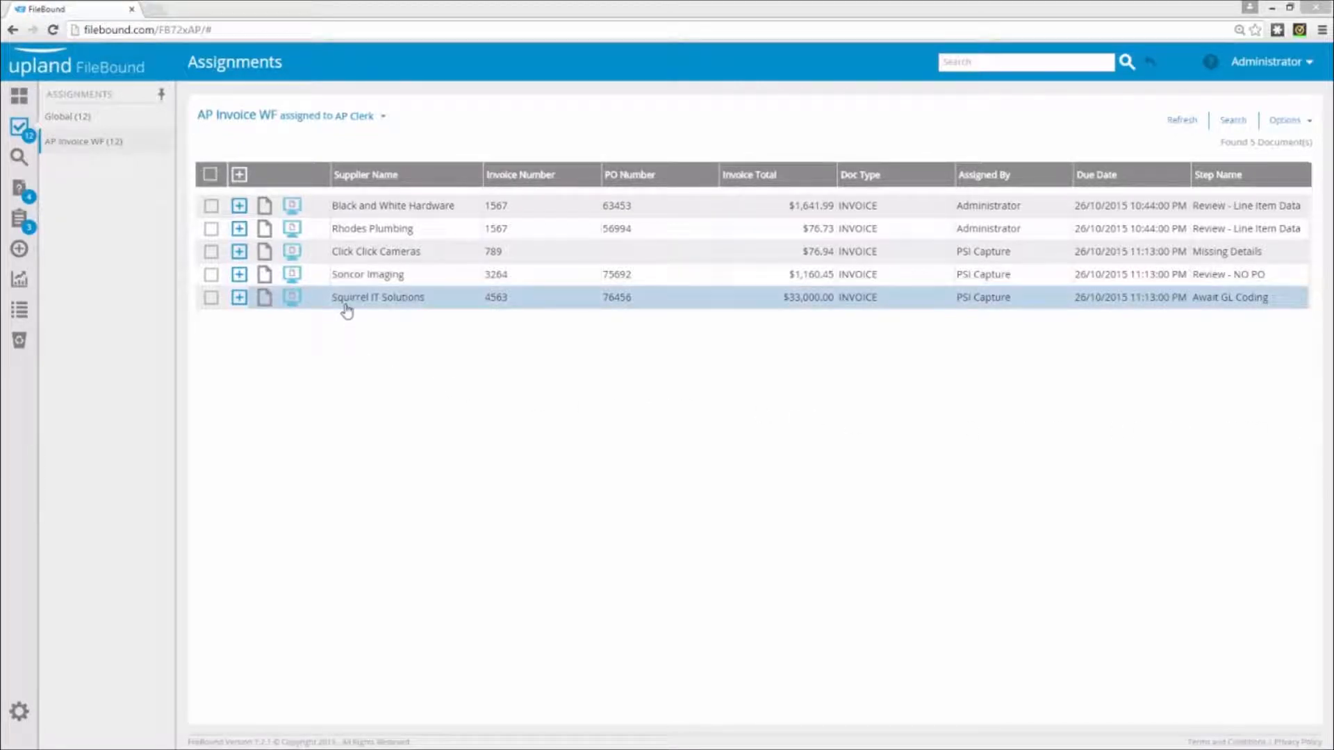
# Show the workflow actions of the Squirrel IT Solutions assignment for AP Clerk and open its invoice 4563 in the document viewer
pyautogui.click(292, 300)
pyautogui.click(897, 131)
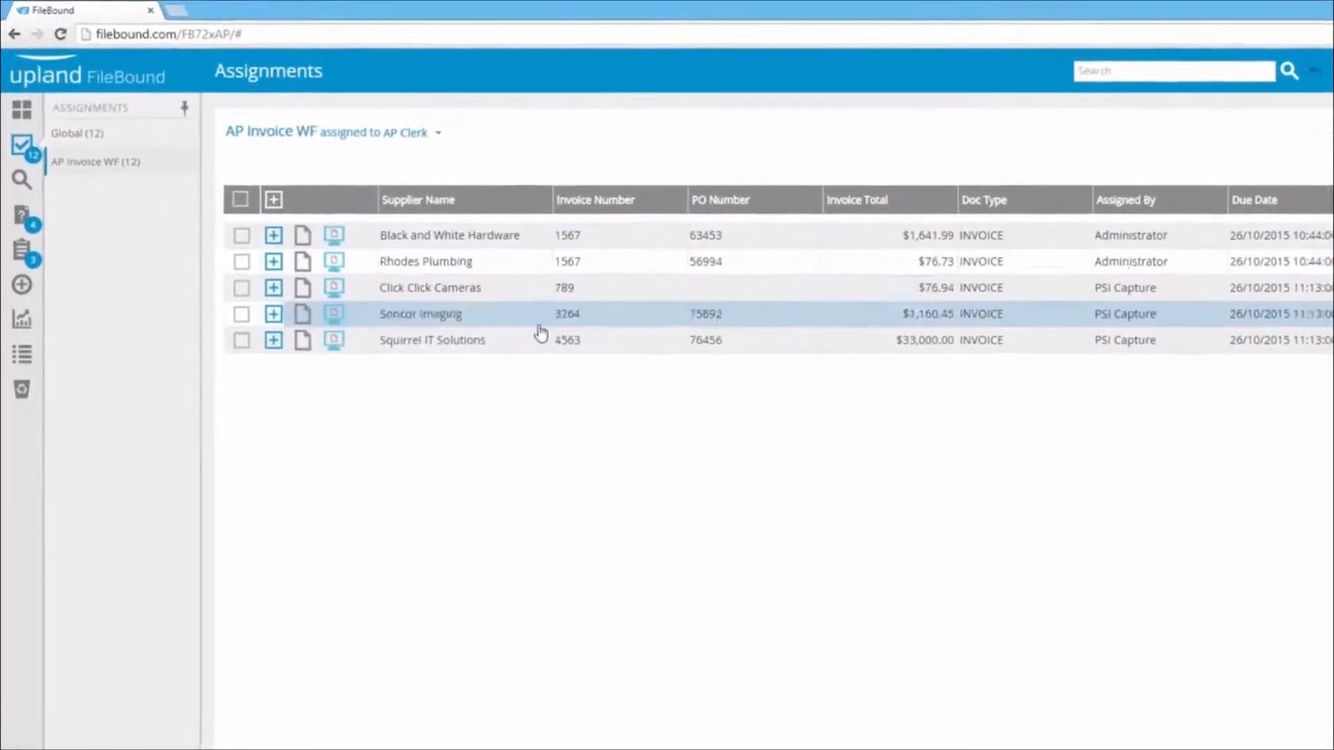
pyautogui.click(296, 368)
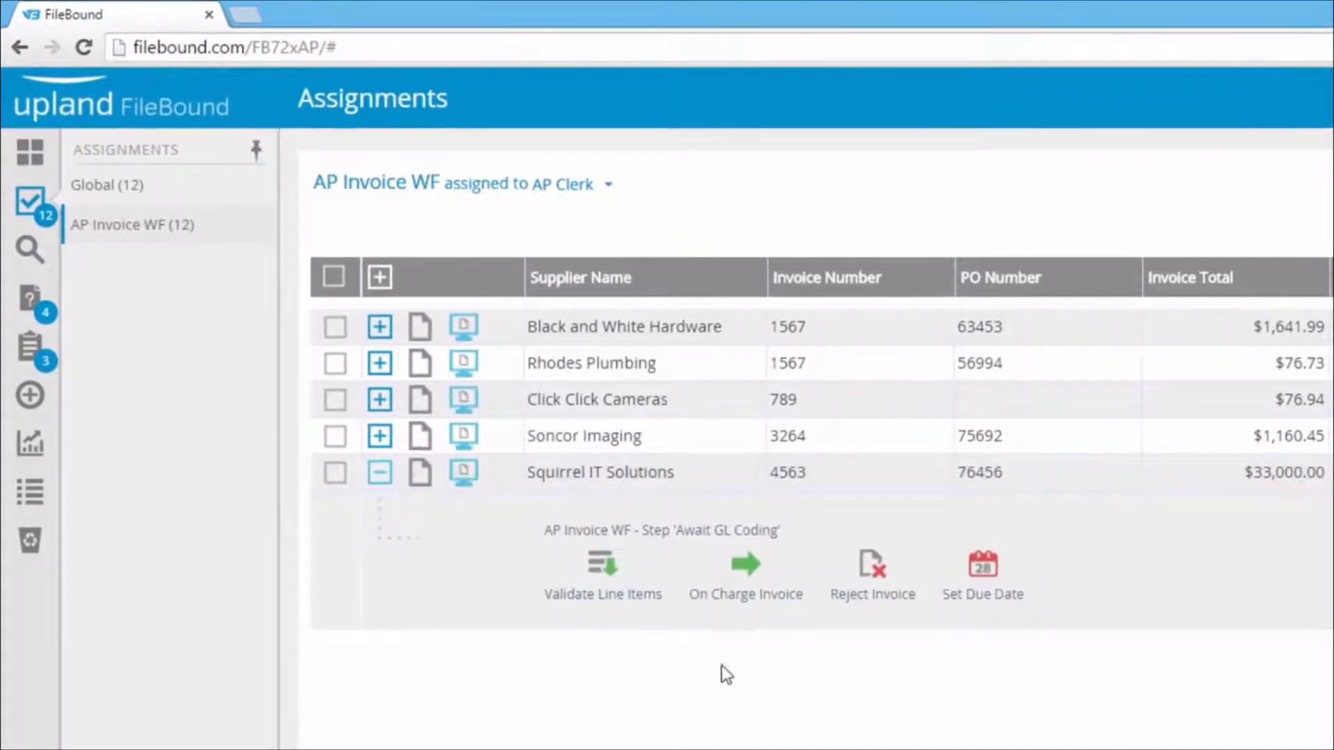
pyautogui.click(420, 474)
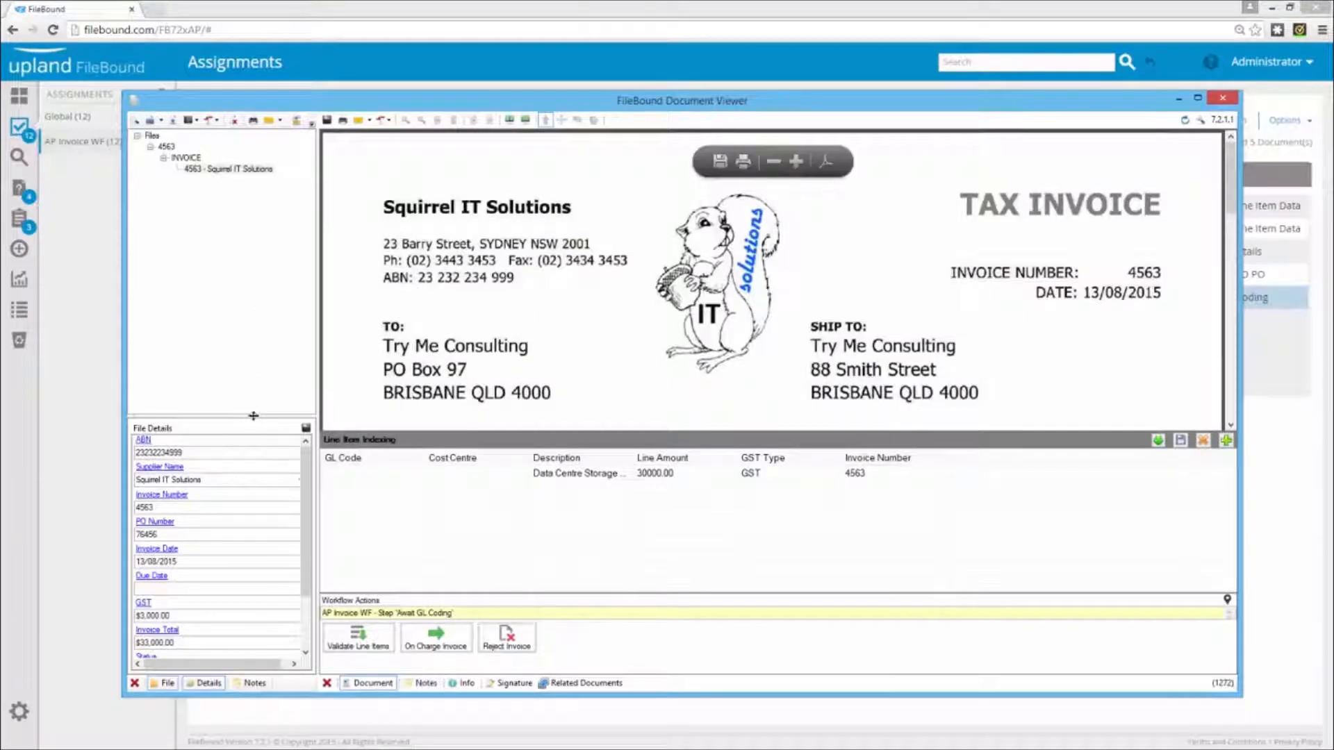
# Enlarge the file details area, widen the line item Description column and compare the captured data with the invoice's line item
pyautogui.moveTo(257, 424); pyautogui.dragTo(227, 263)
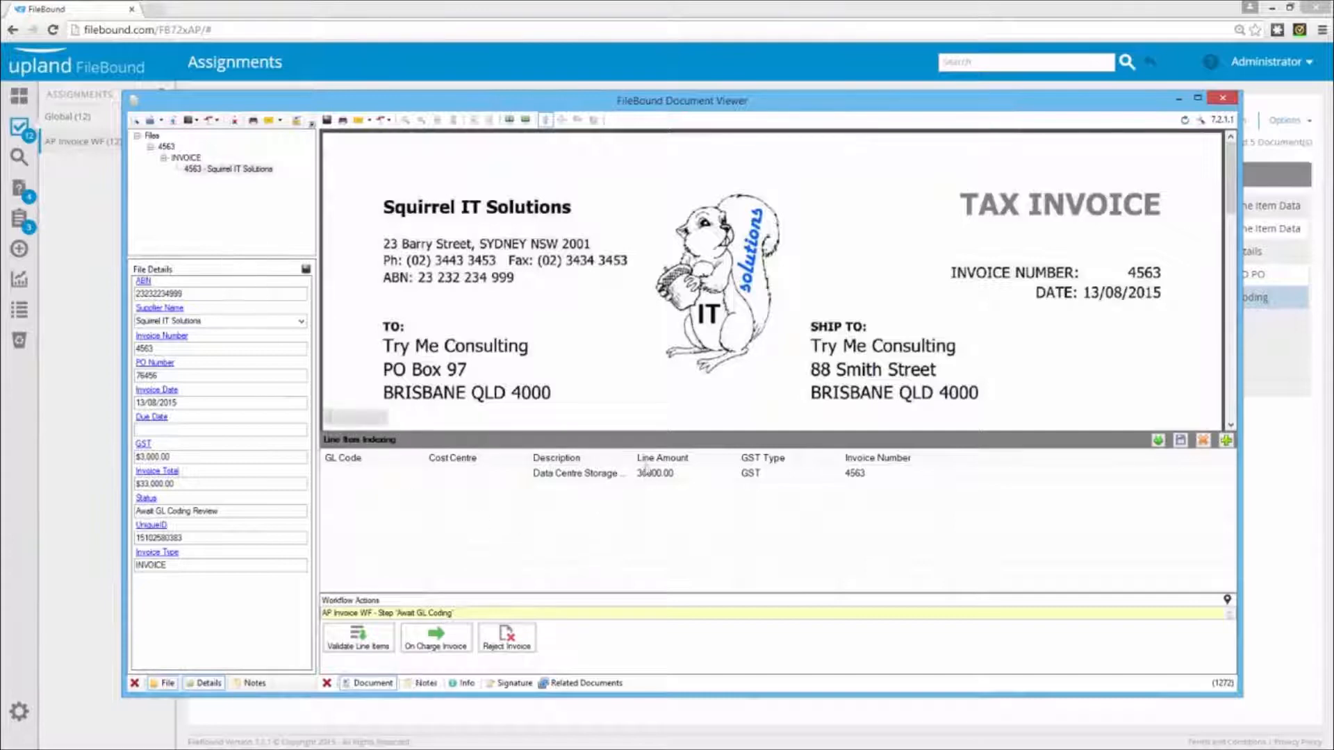
pyautogui.moveTo(634, 451); pyautogui.dragTo(786, 452)
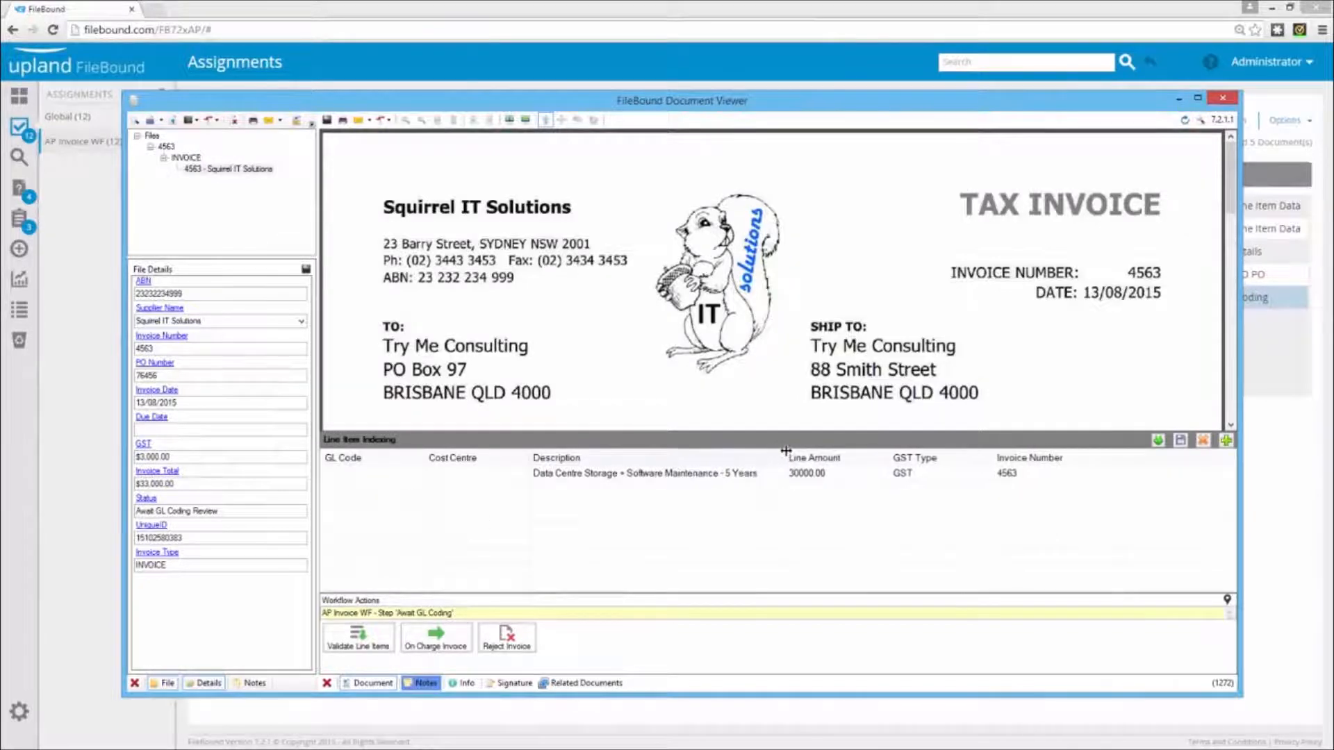
pyautogui.scroll(-5, 790, 353)
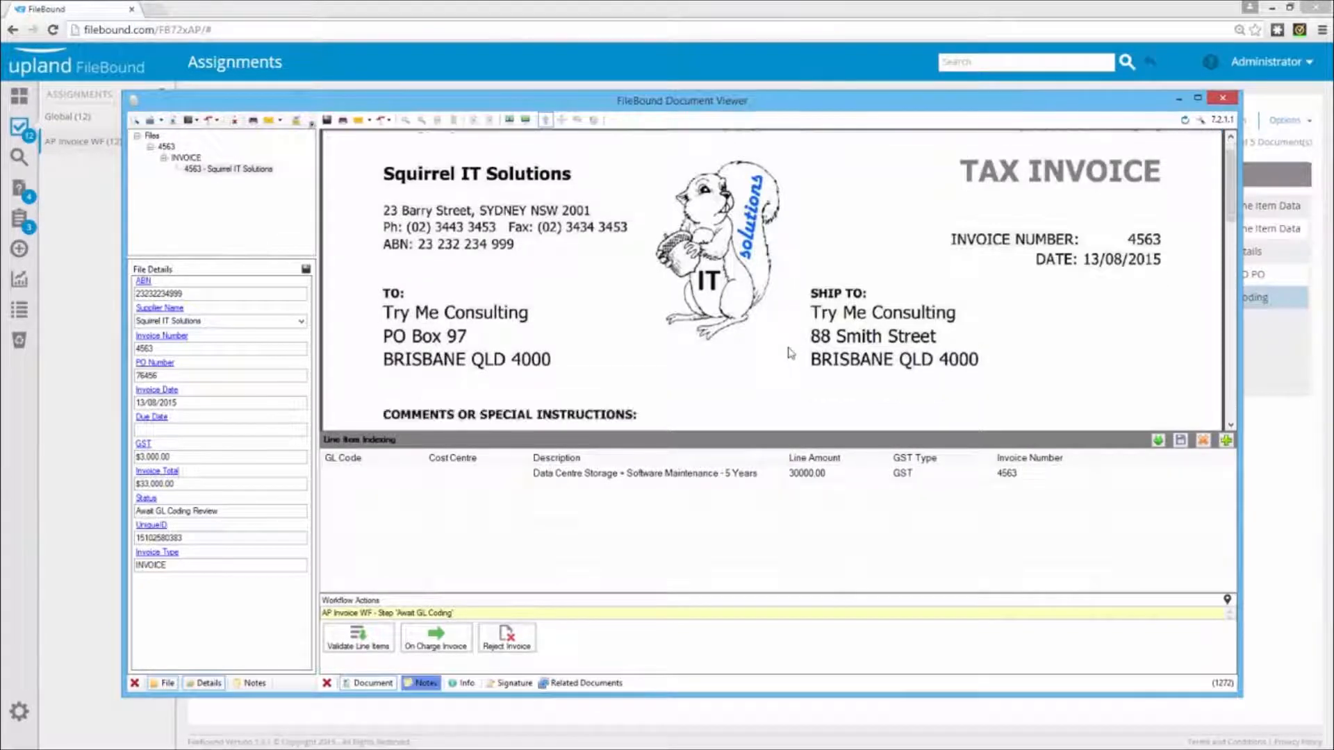
pyautogui.scroll(-7, 791, 353)
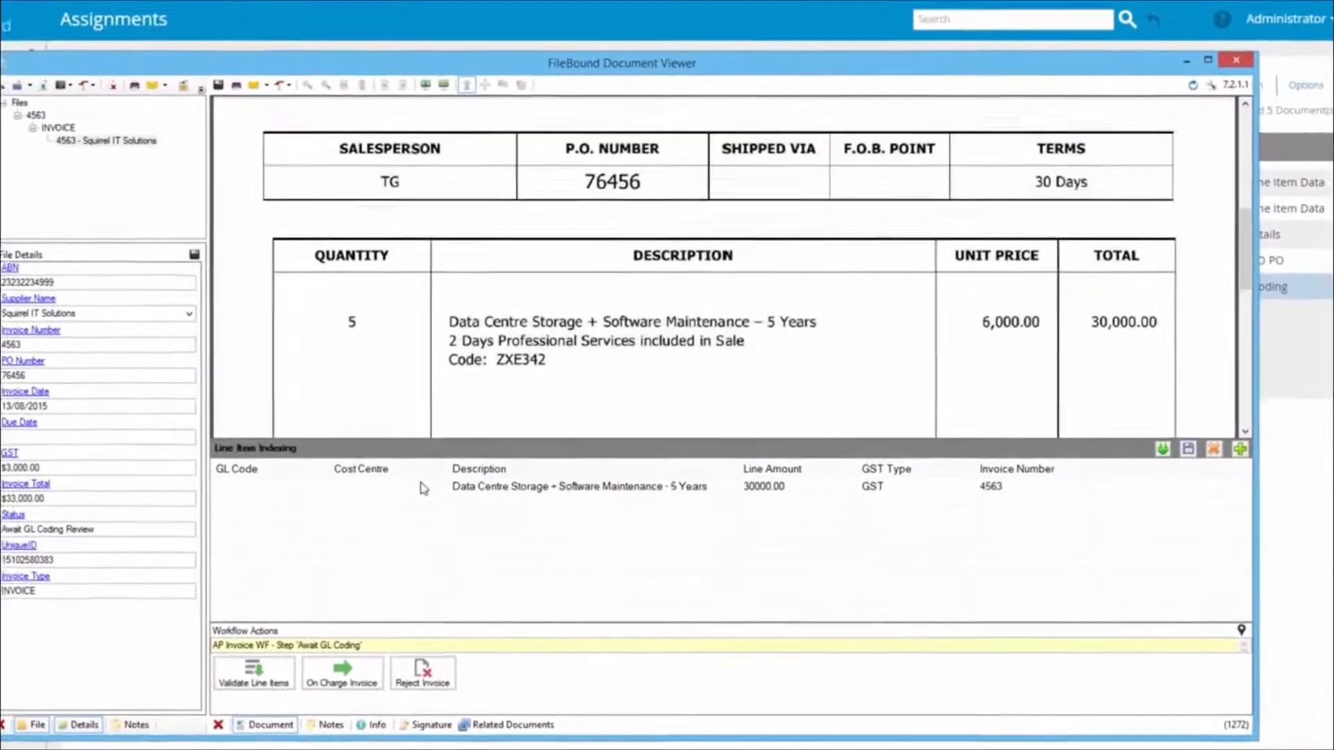
# Widen the GL Code column and set the line item's GL code to 10010, Data Centre Service
pyautogui.moveTo(242, 478); pyautogui.dragTo(320, 464)
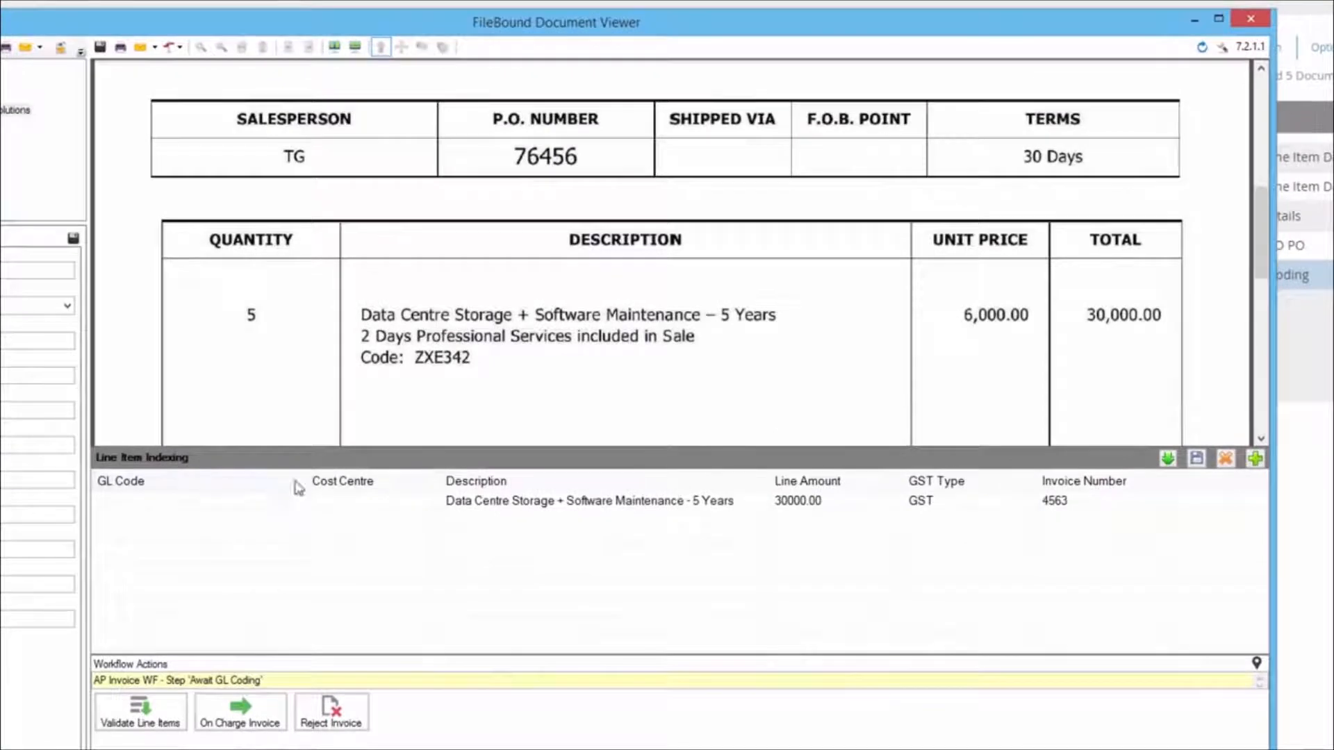
pyautogui.click(242, 504)
pyautogui.click(296, 499)
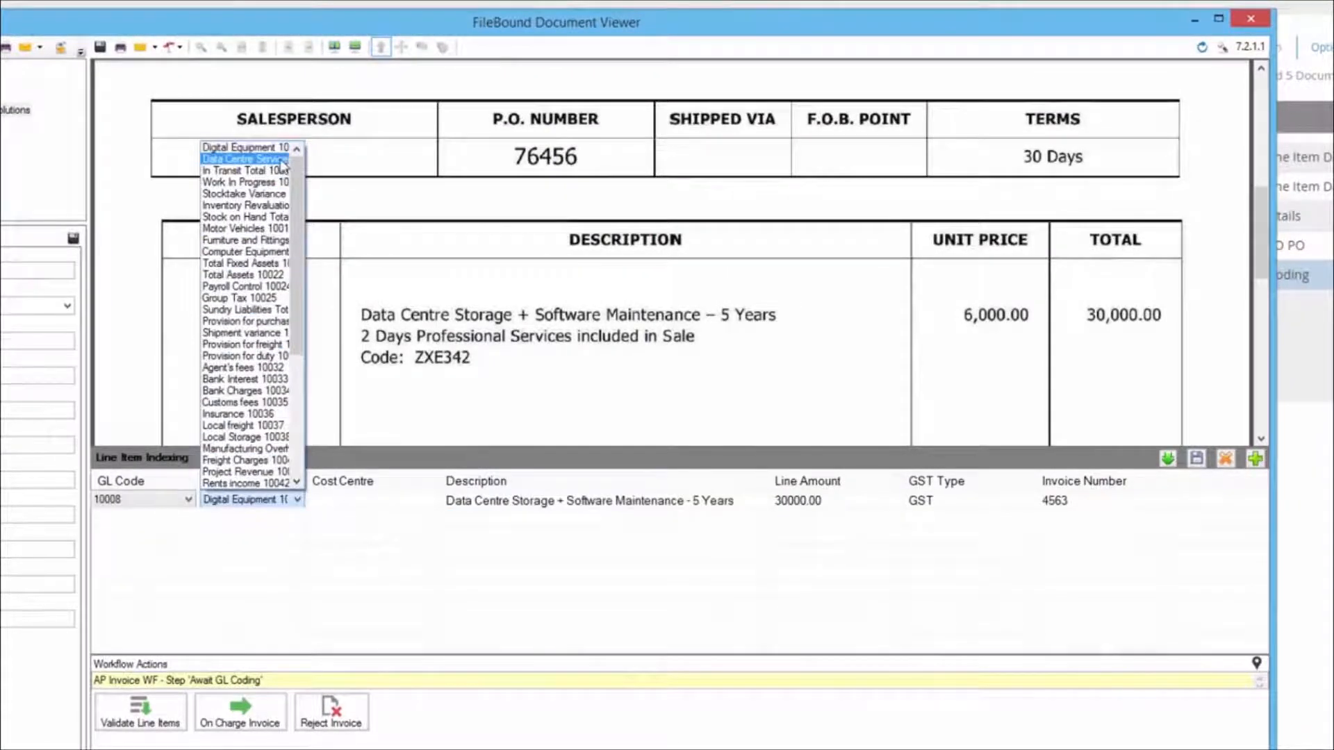
pyautogui.click(283, 160)
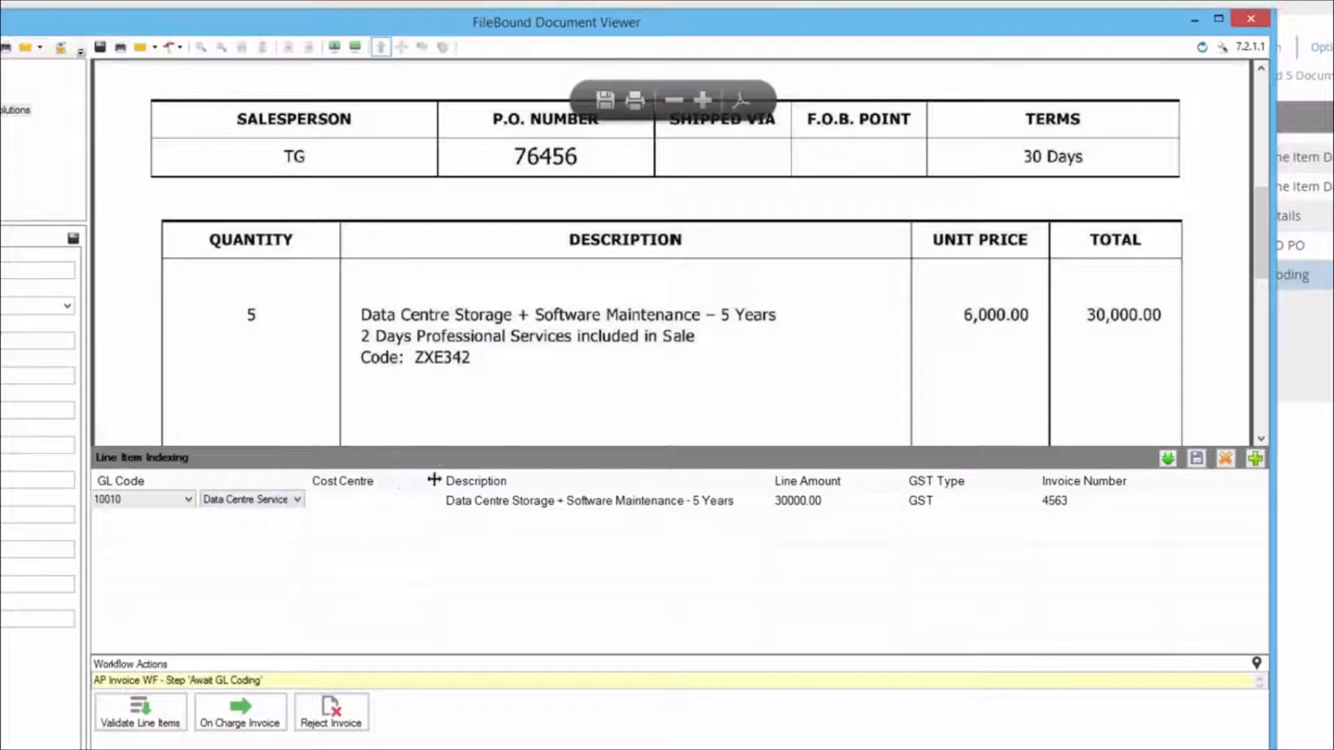
# Widen the Cost Centre column, set the line item's cost centre to DATA SERVICES (DAS01) and save the line item
pyautogui.moveTo(441, 473); pyautogui.dragTo(554, 472)
pyautogui.click(539, 506)
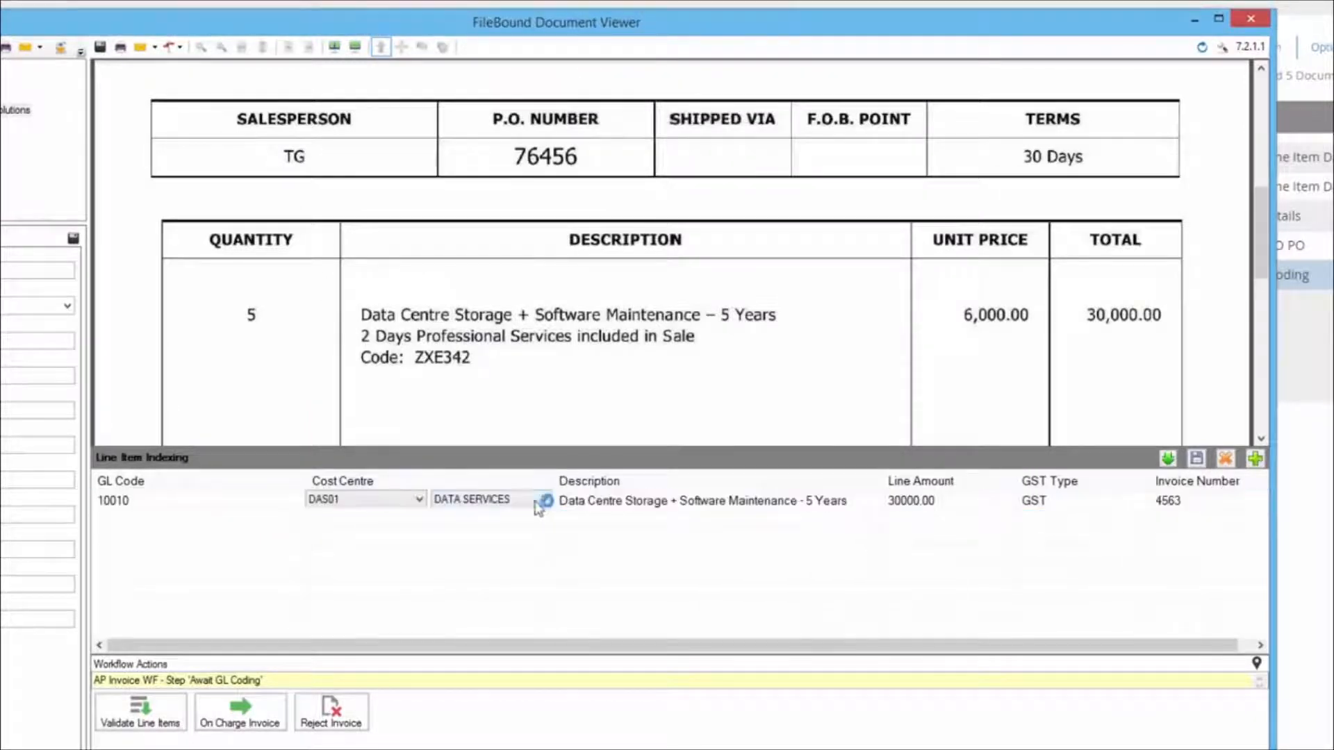
pyautogui.click(521, 501)
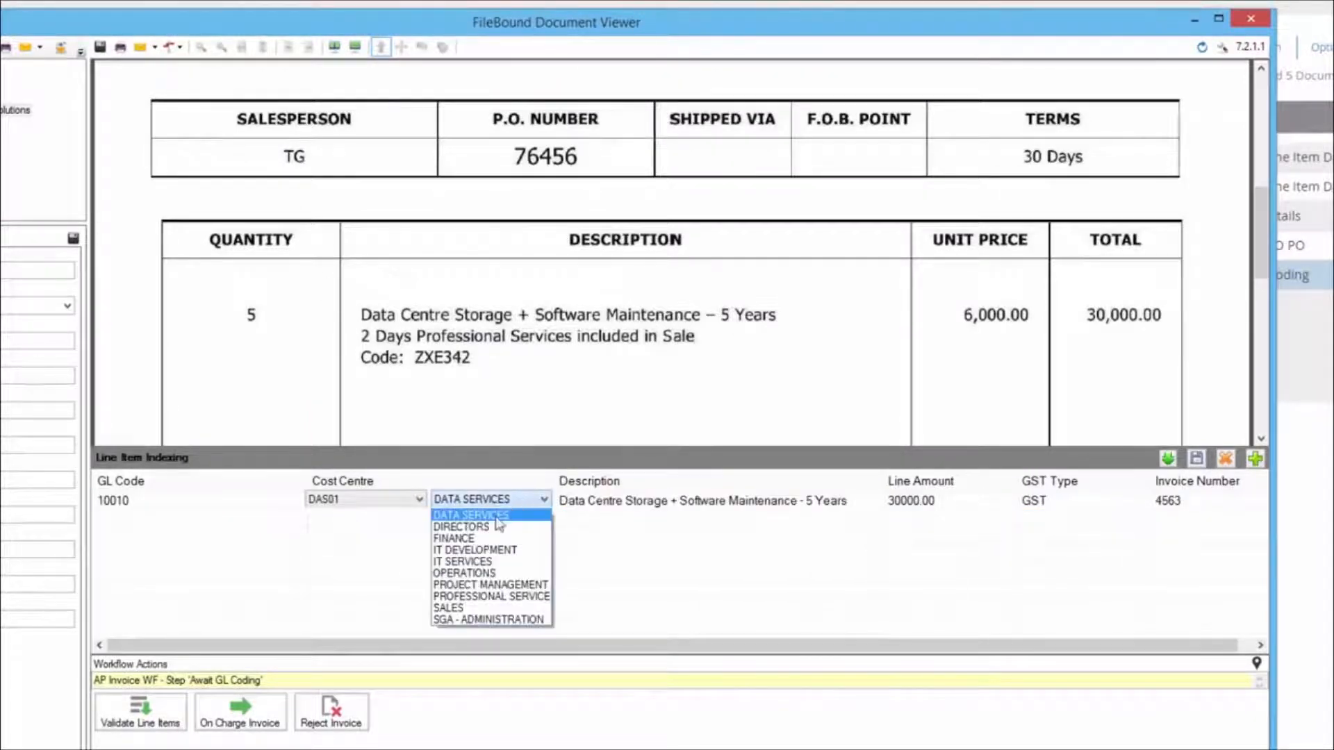
pyautogui.click(500, 524)
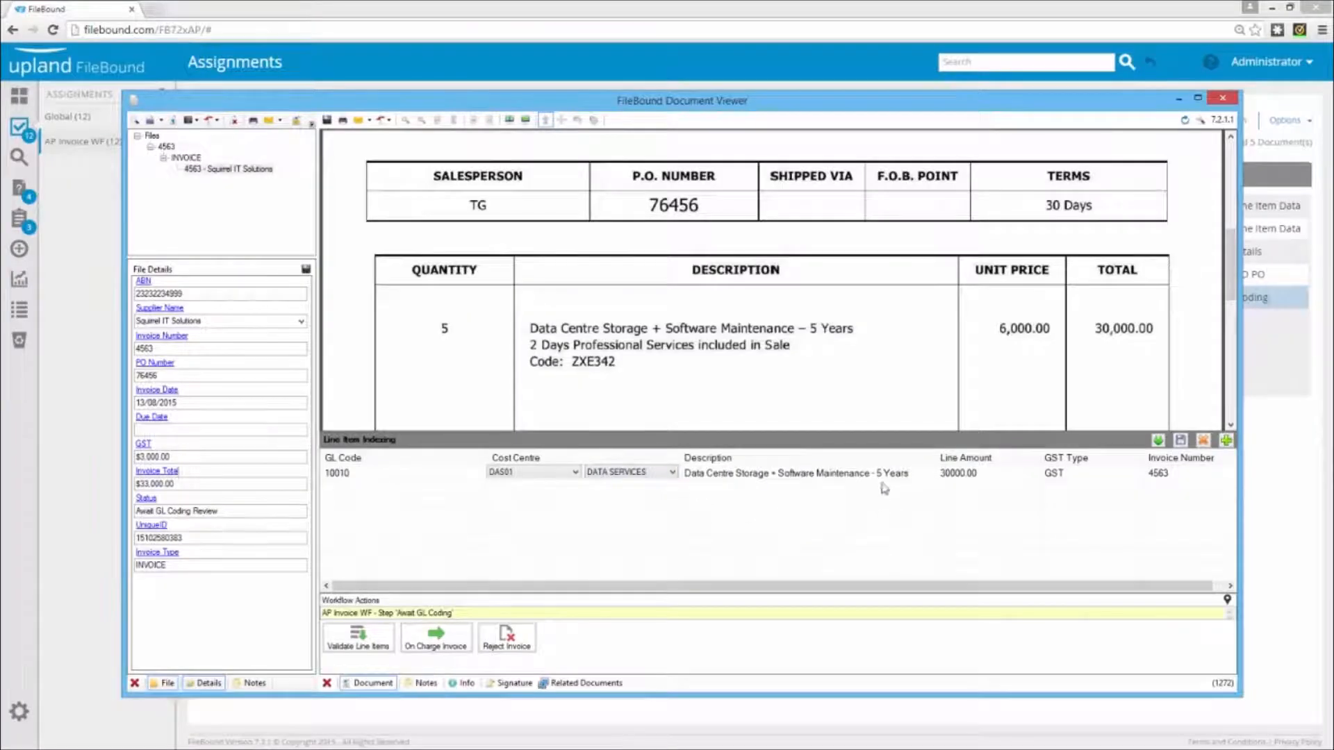
pyautogui.click(1181, 440)
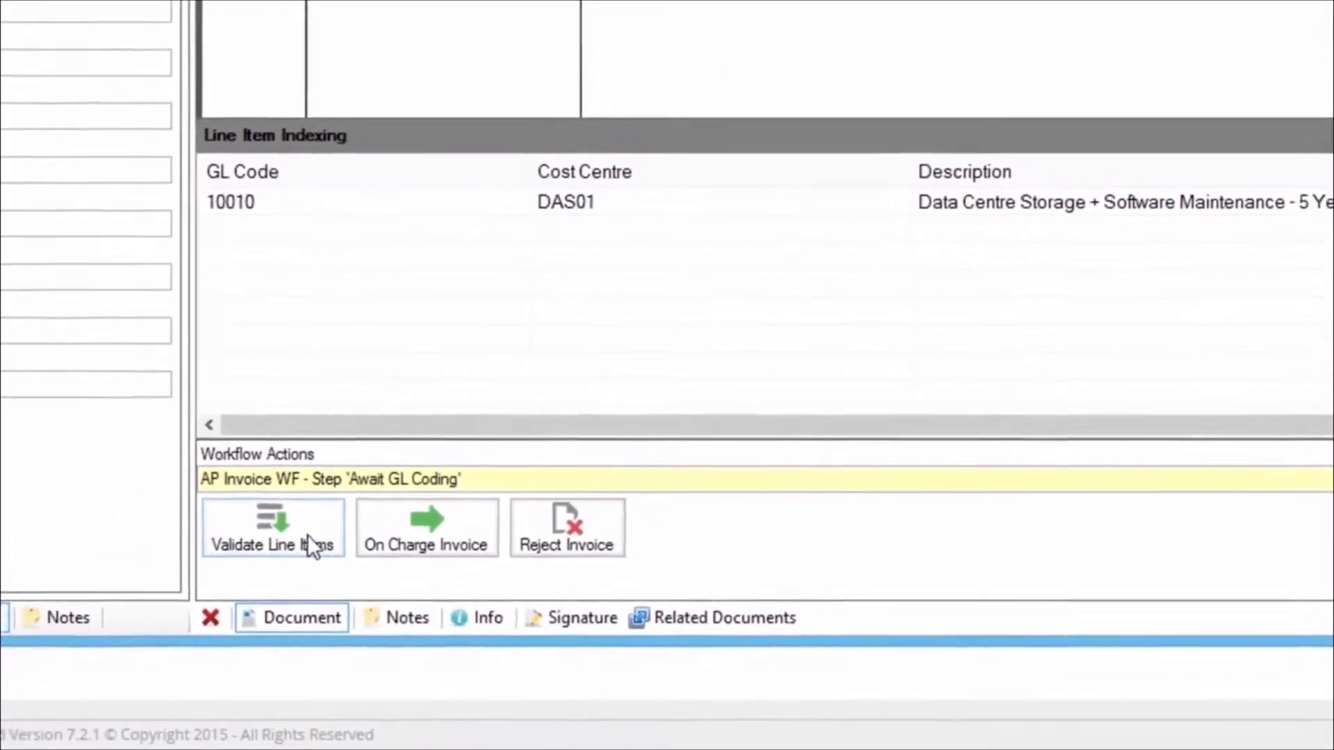
# Route the Squirrel IT Solutions invoice with the Validate Line Items action, leaving the workflow note empty
pyautogui.click(307, 535)
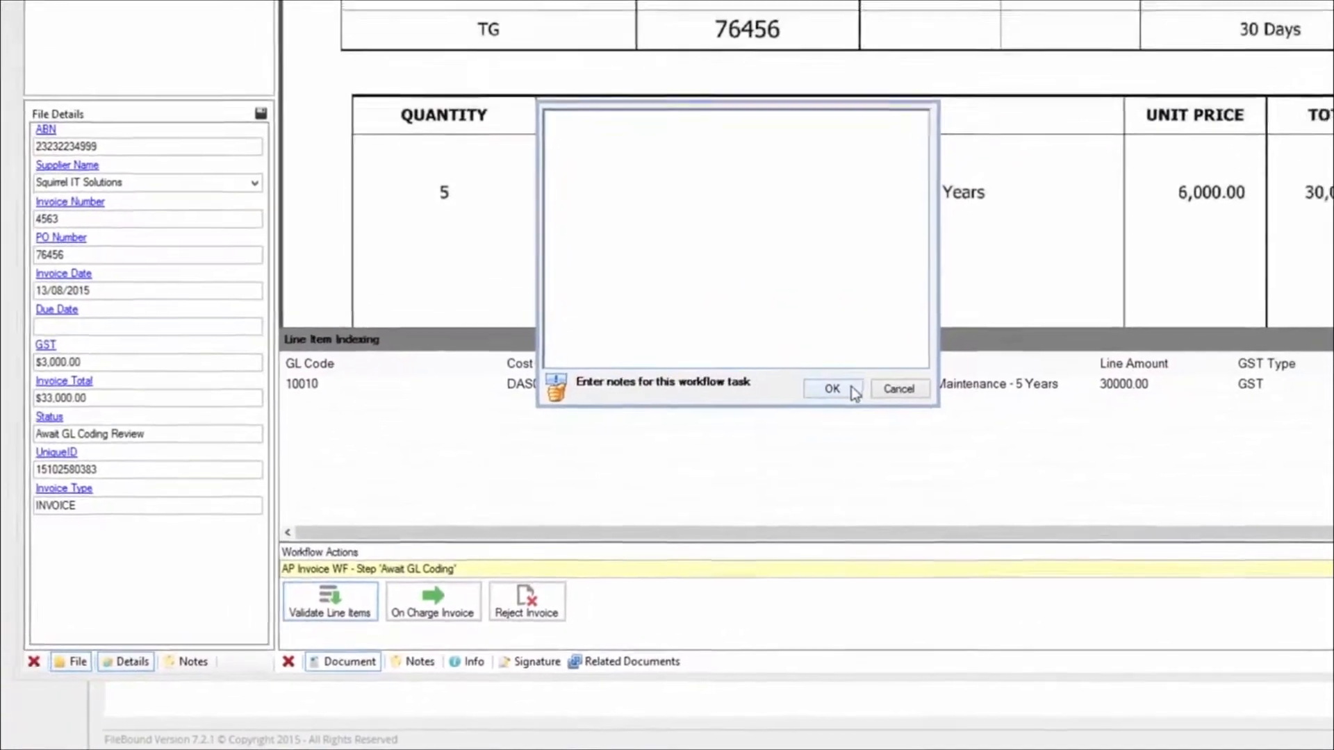
pyautogui.click(851, 388)
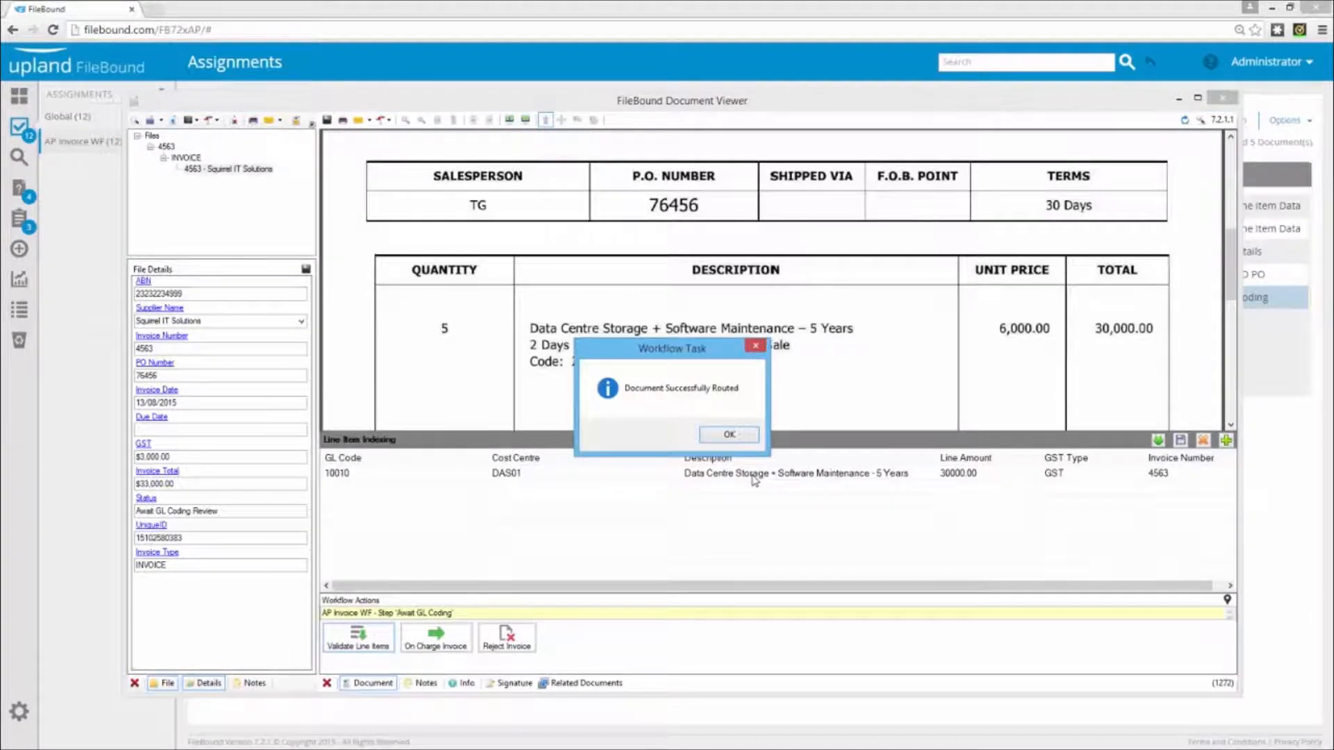
pyautogui.click(730, 435)
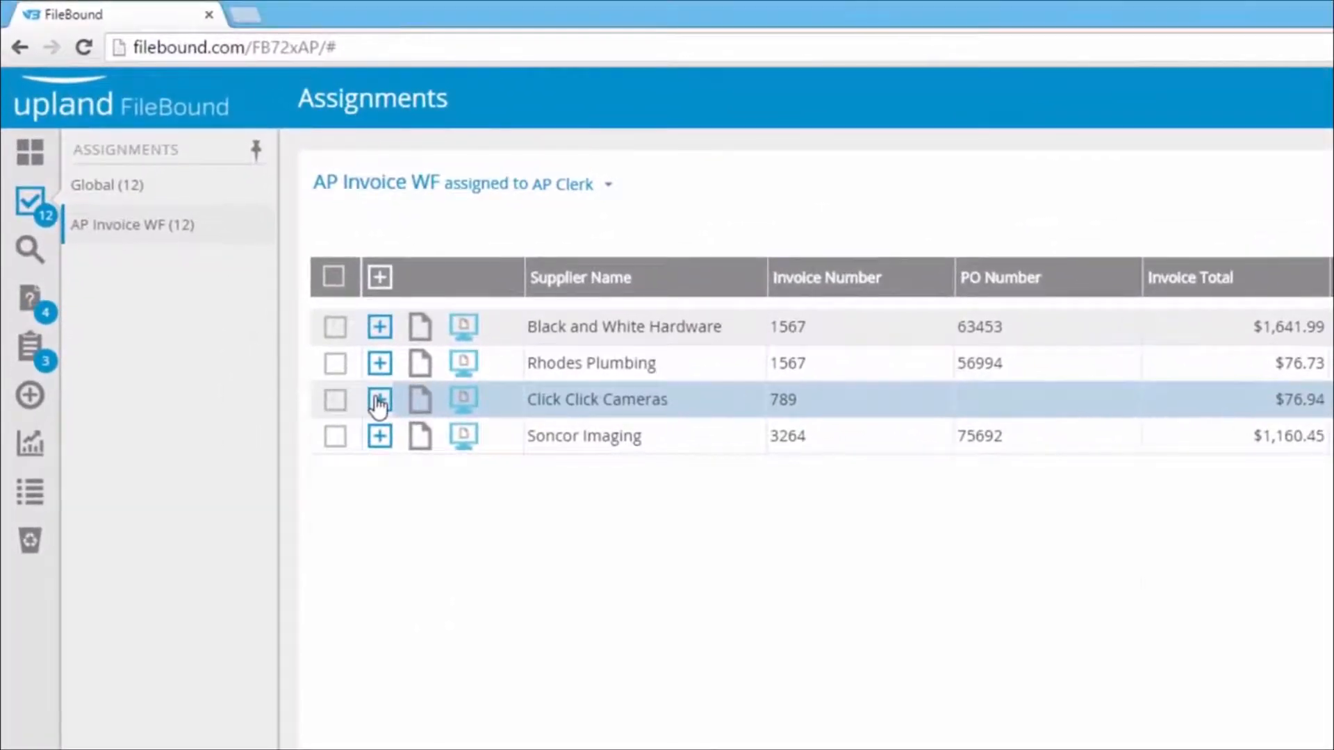
# Show the workflow actions of the Click Click Cameras assignment, open its invoice 789 and look for the purchase order number
pyautogui.click(360, 382)
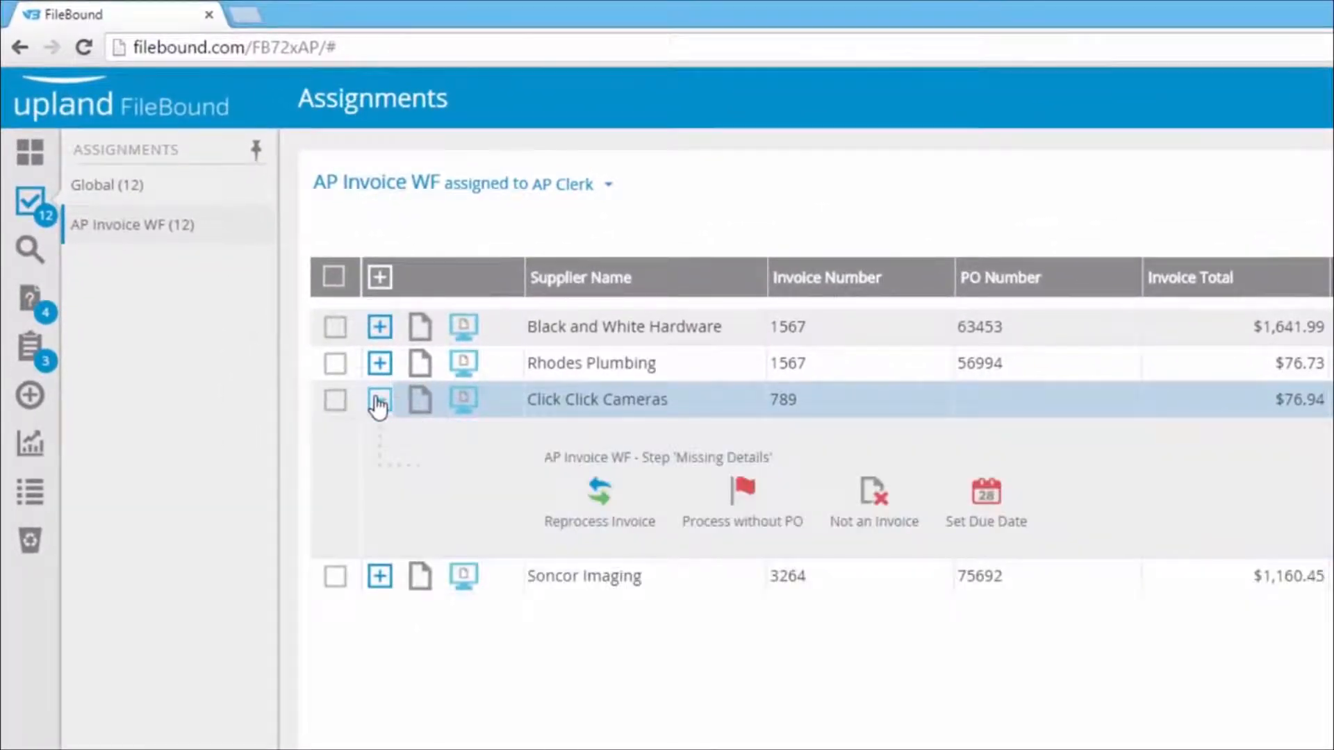
pyautogui.click(423, 410)
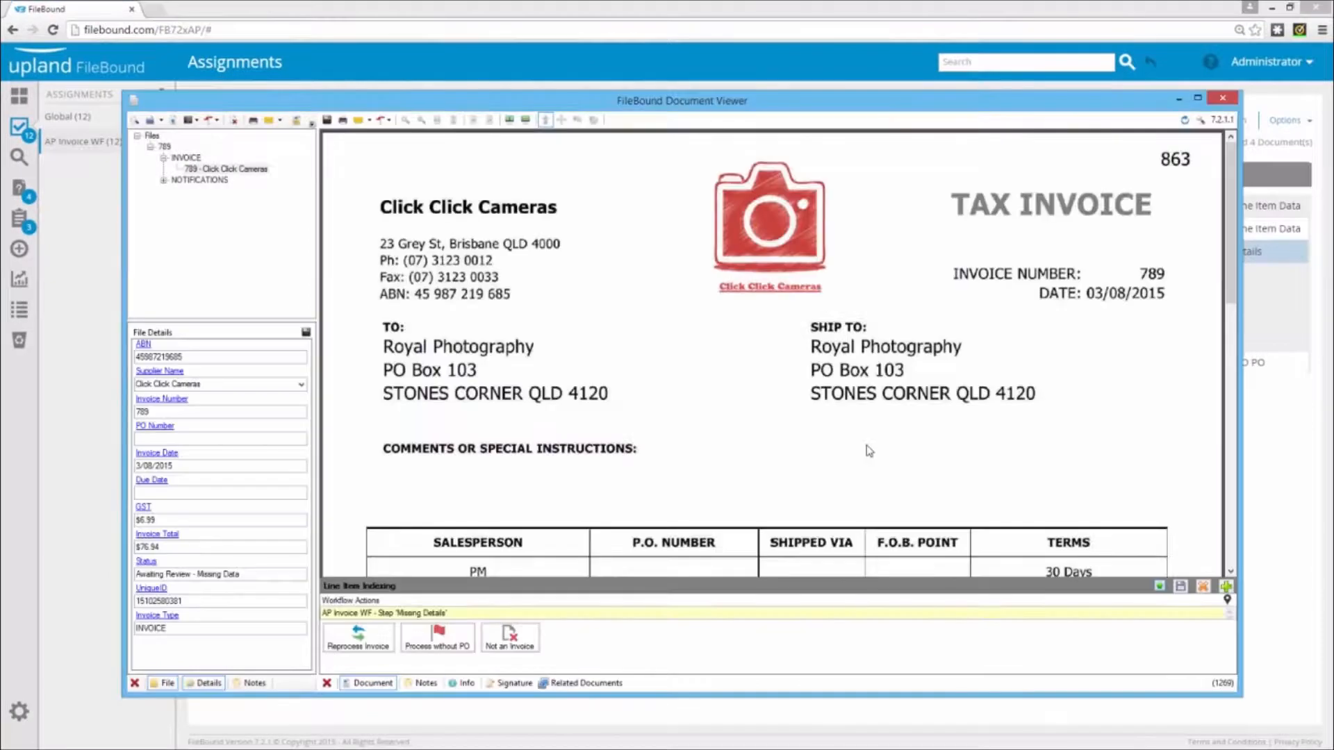
pyautogui.scroll(-2, 867, 449)
pyautogui.scroll(-1, 867, 449)
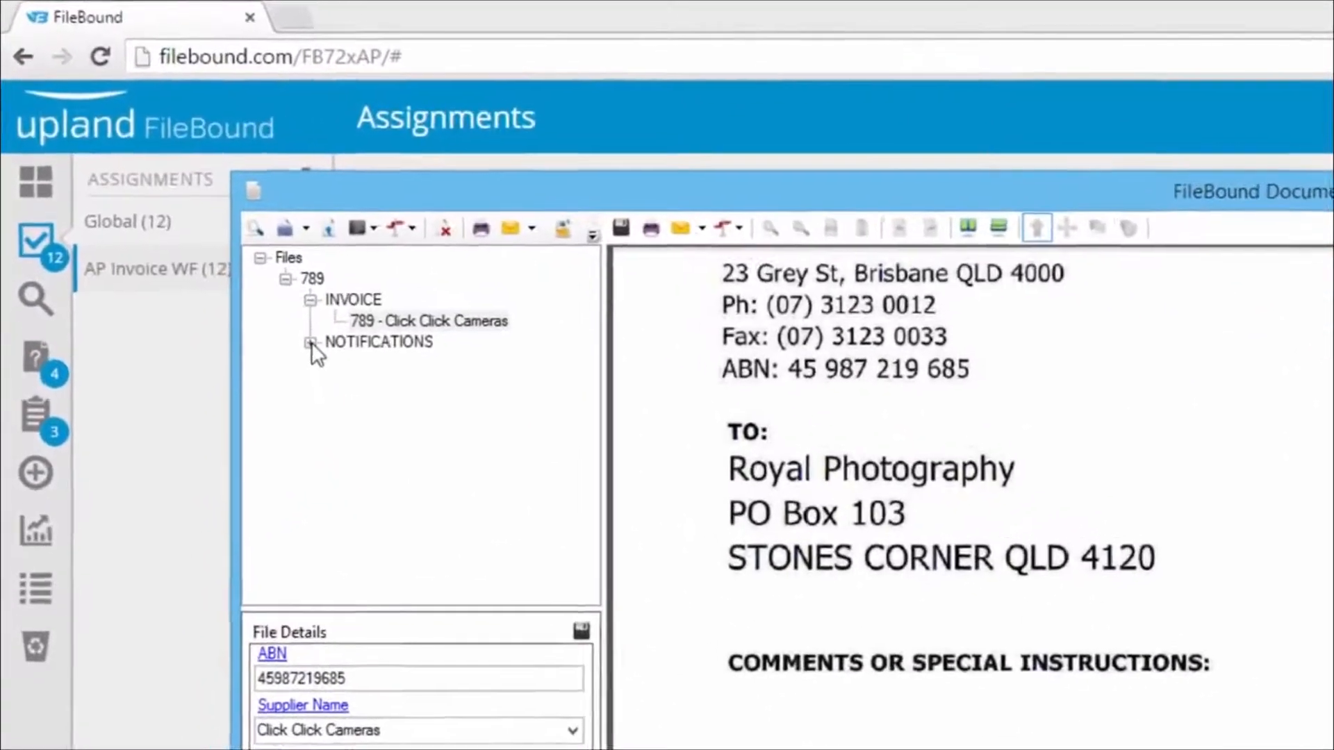
# Open the NO PO Notification Letter from the invoice's NOTIFICATIONS folder, read it through and close the document viewer
pyautogui.click(310, 342)
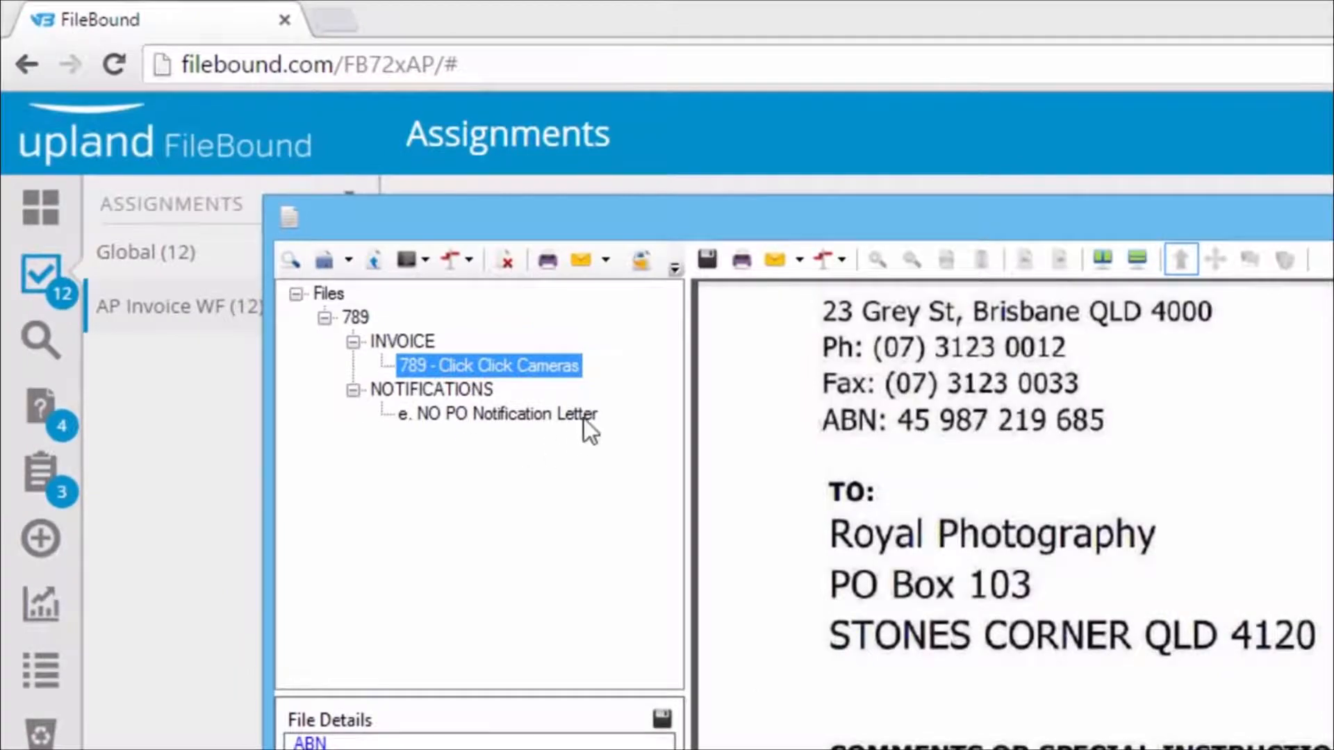
pyautogui.click(584, 419)
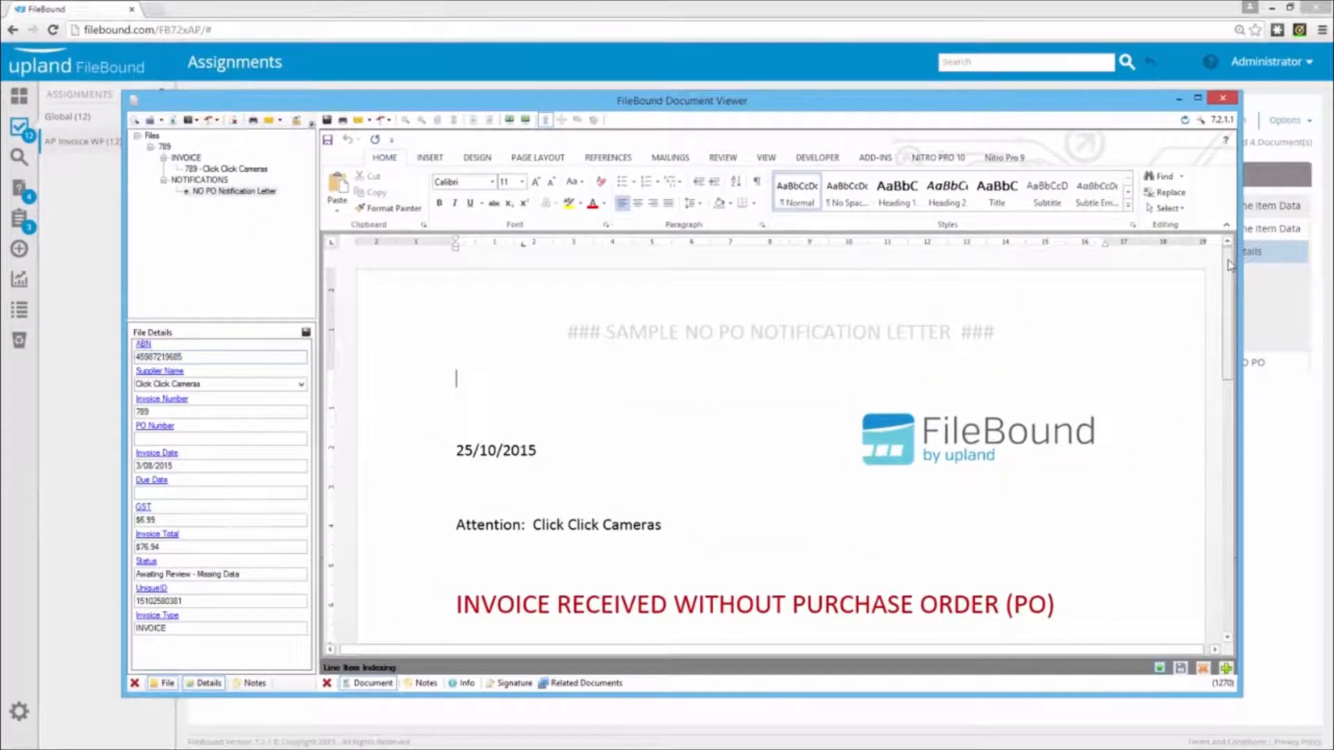
pyautogui.moveTo(1230, 268); pyautogui.dragTo(1223, 431)
pyautogui.moveTo(784, 439); pyautogui.dragTo(758, 438)
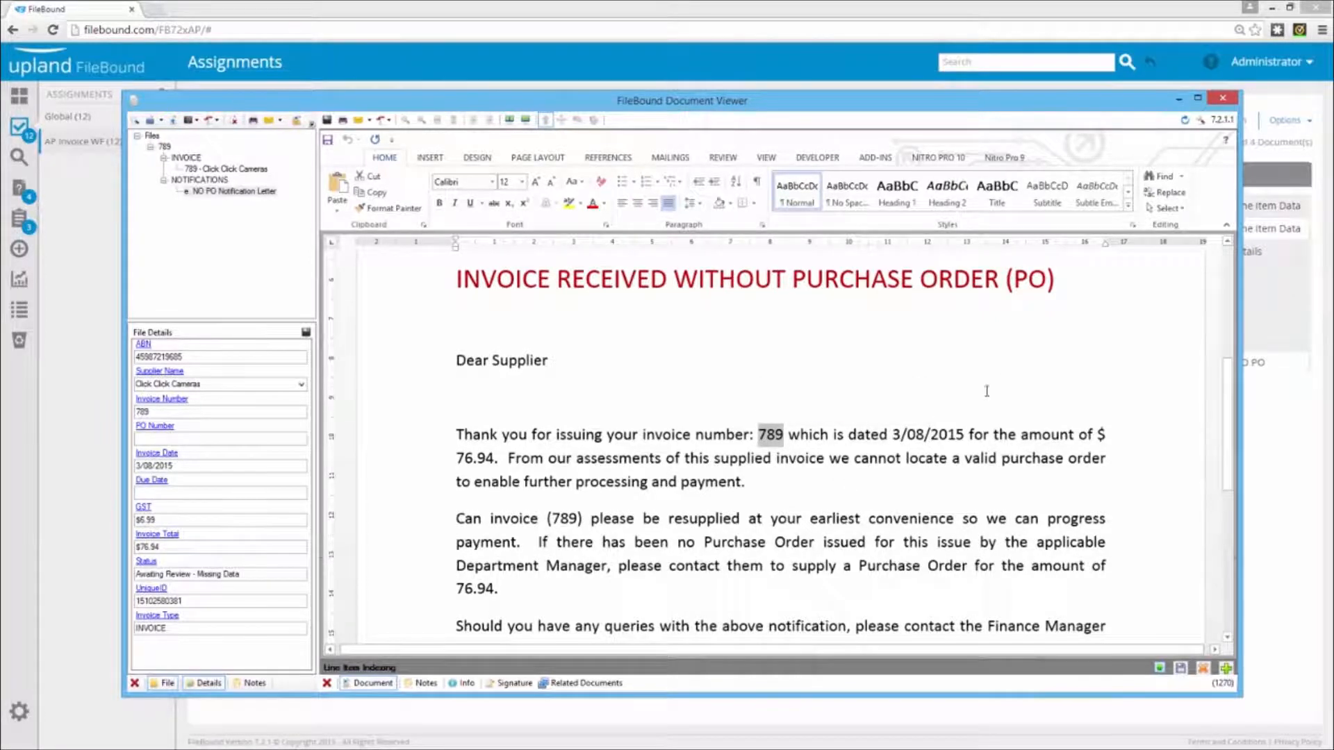
pyautogui.click(1224, 99)
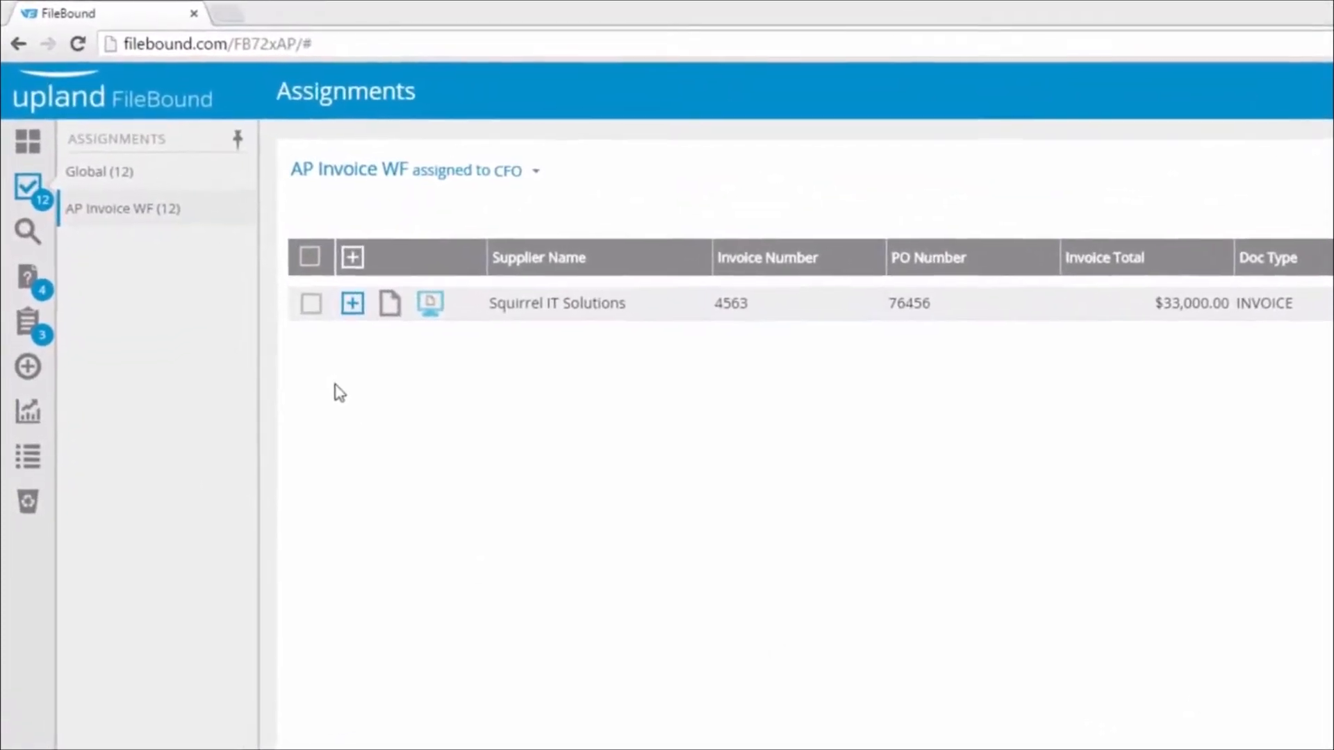
# Open the Squirrel IT Solutions invoice awaiting CFO Final Review and collapse its line item indexing area
pyautogui.click(352, 303)
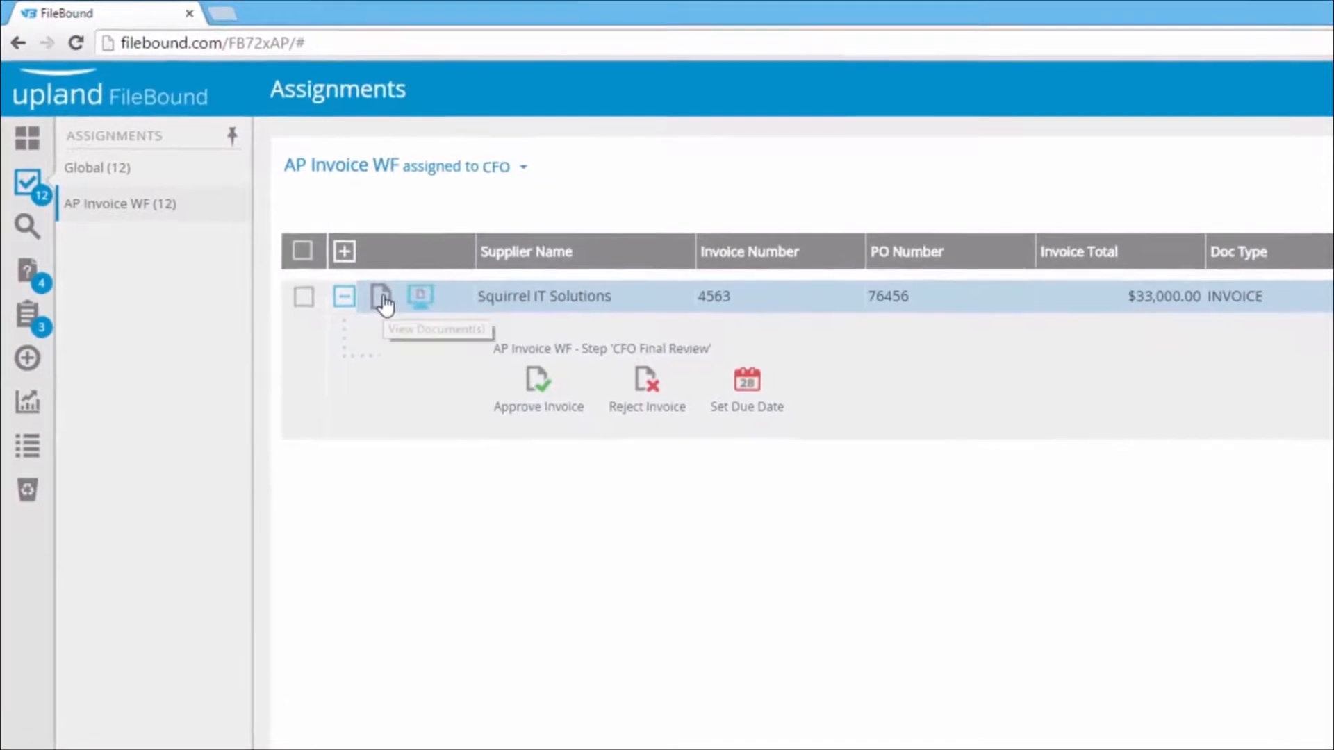
pyautogui.click(382, 300)
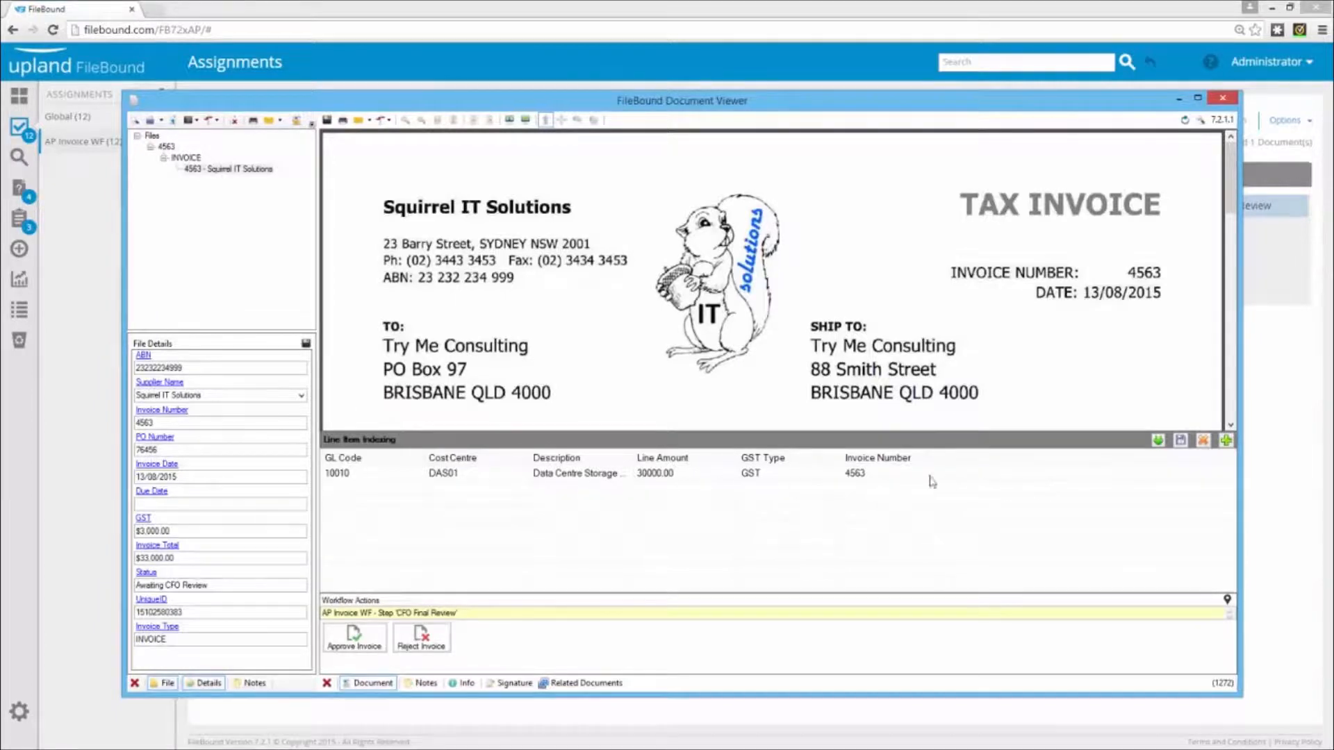
pyautogui.click(1160, 441)
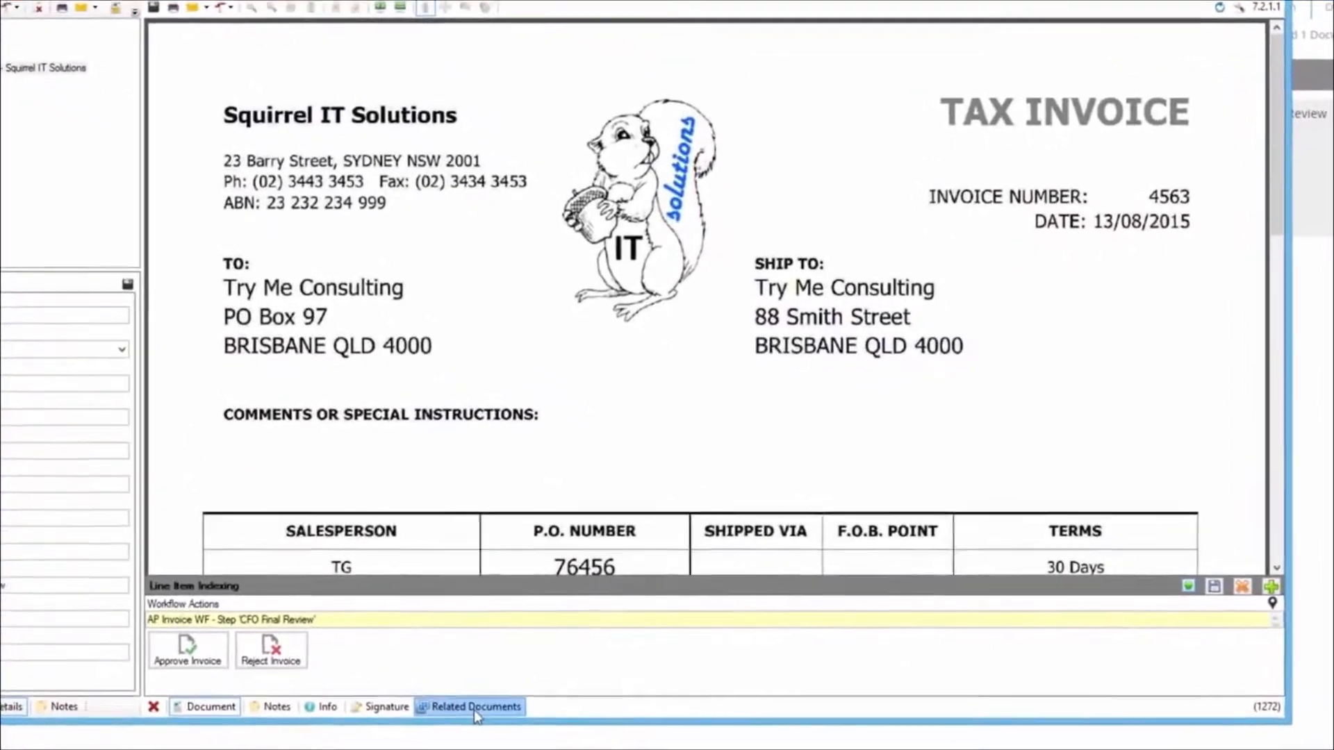
# Show the invoice's related documents, open the purchase order under AP Invoices to PO [Exact Match], review it and close it
pyautogui.click(501, 702)
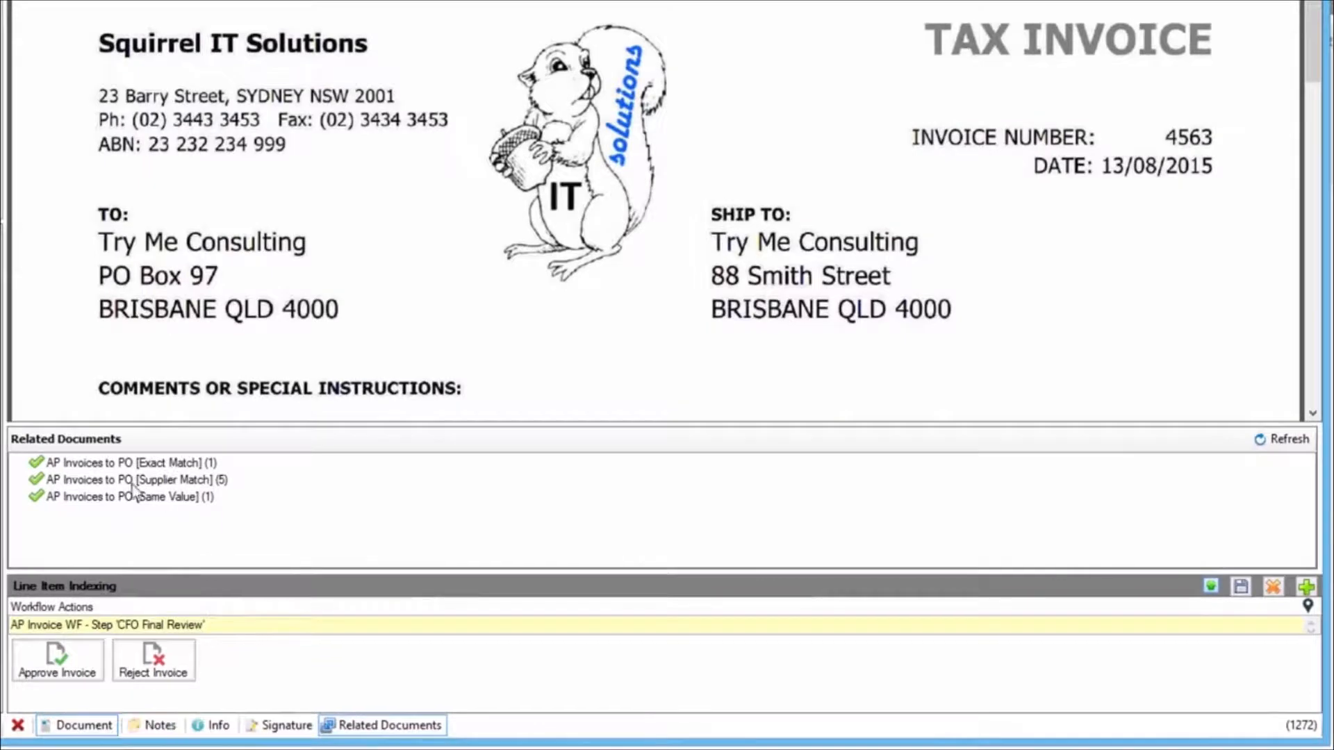
pyautogui.click(94, 465)
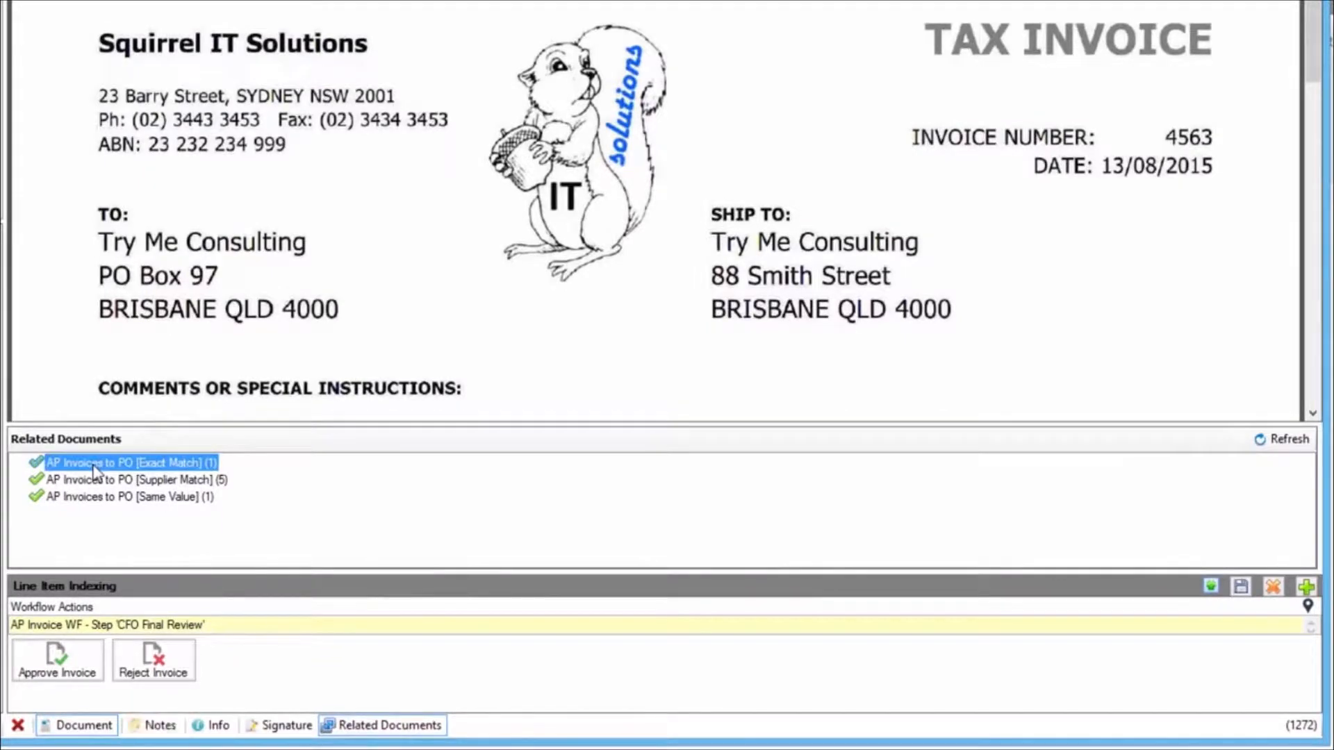
pyautogui.doubleClick(94, 464)
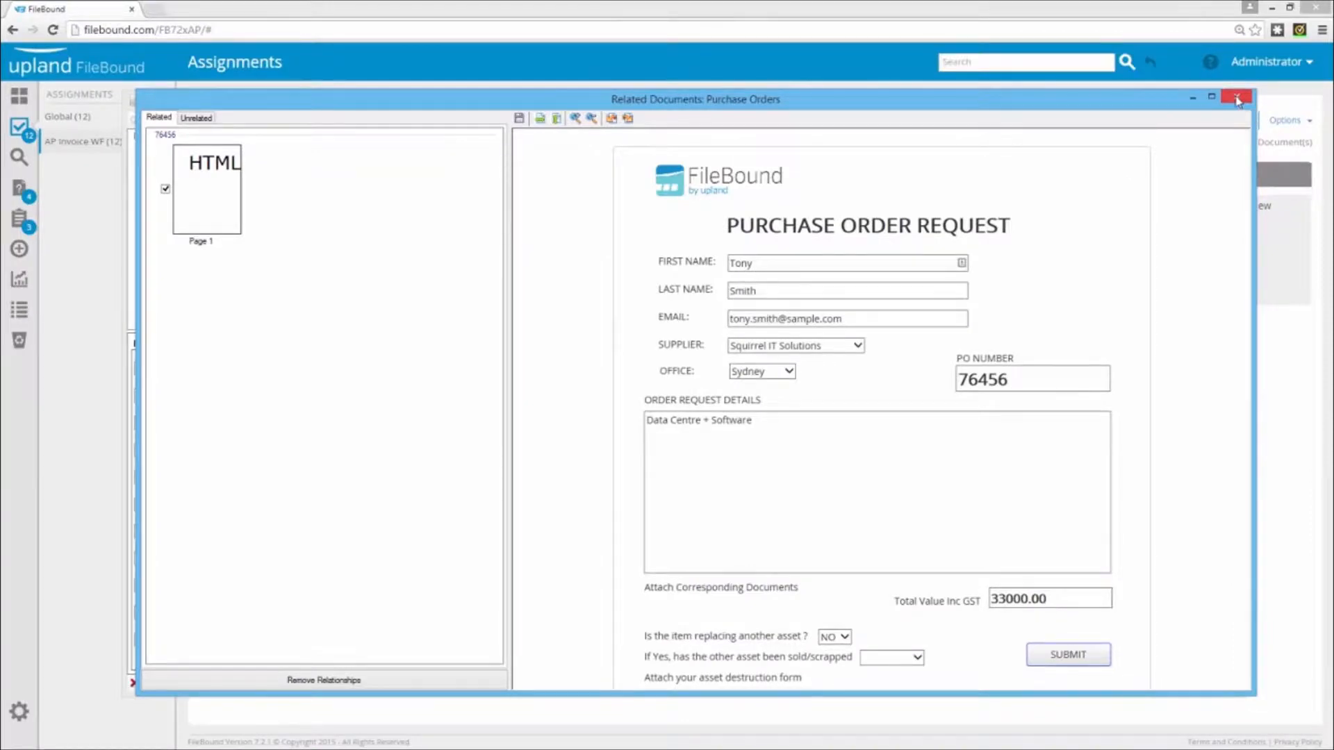
pyautogui.click(1238, 101)
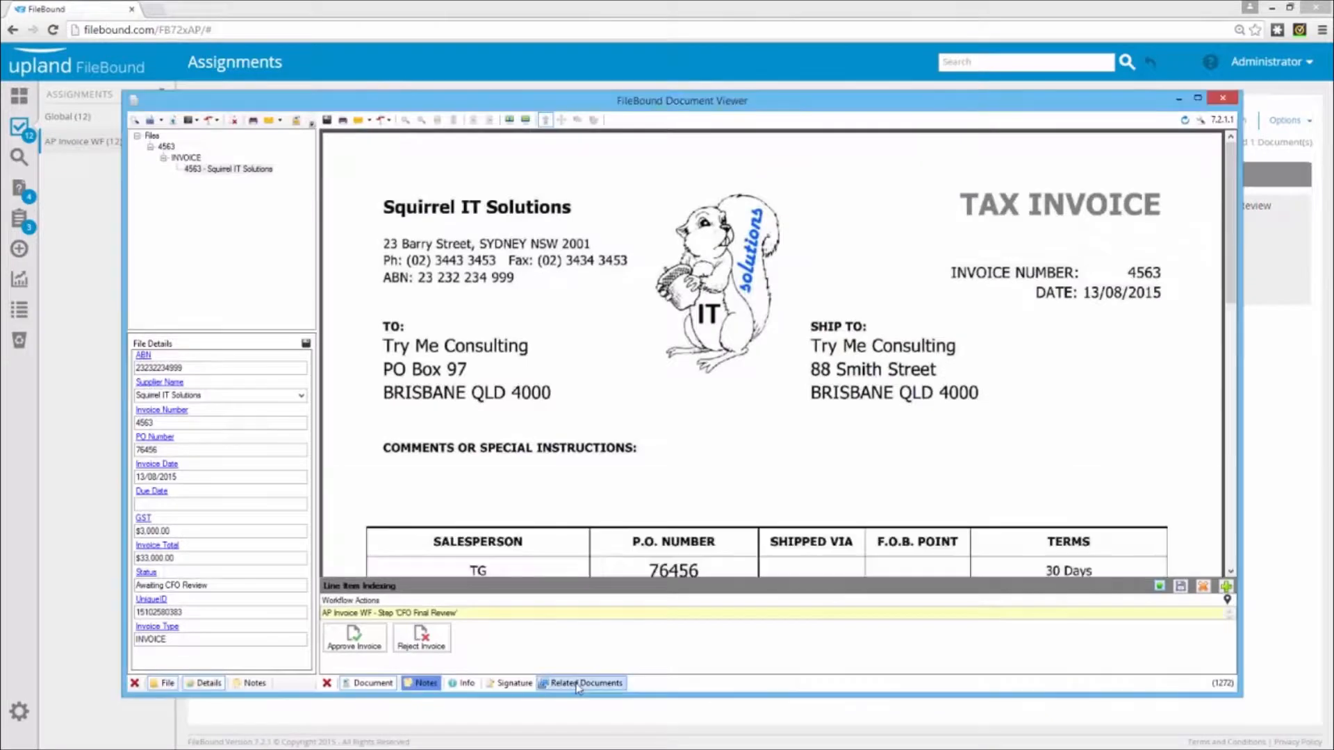
# Review the Squirrel IT Solutions invoice's document notes, hide them again and approve the invoice at the CFO Final Review step
pyautogui.click(420, 684)
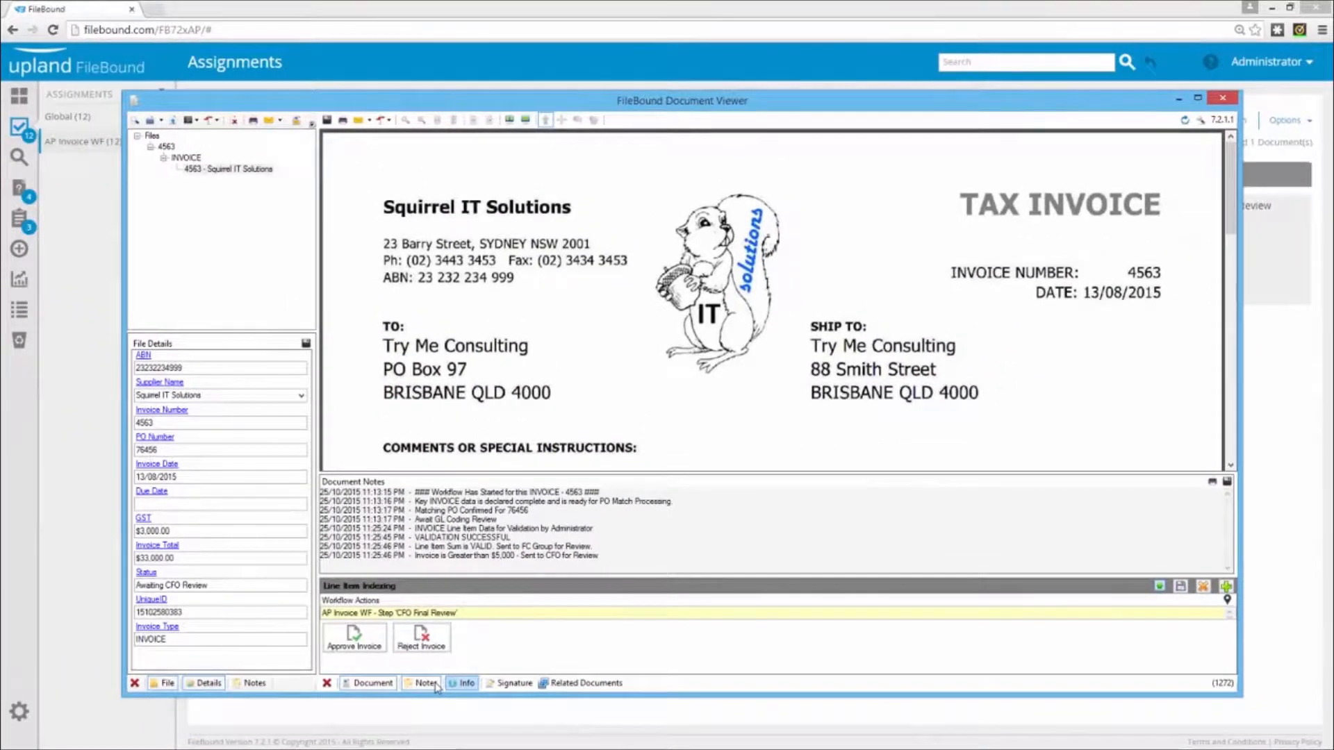
pyautogui.click(434, 685)
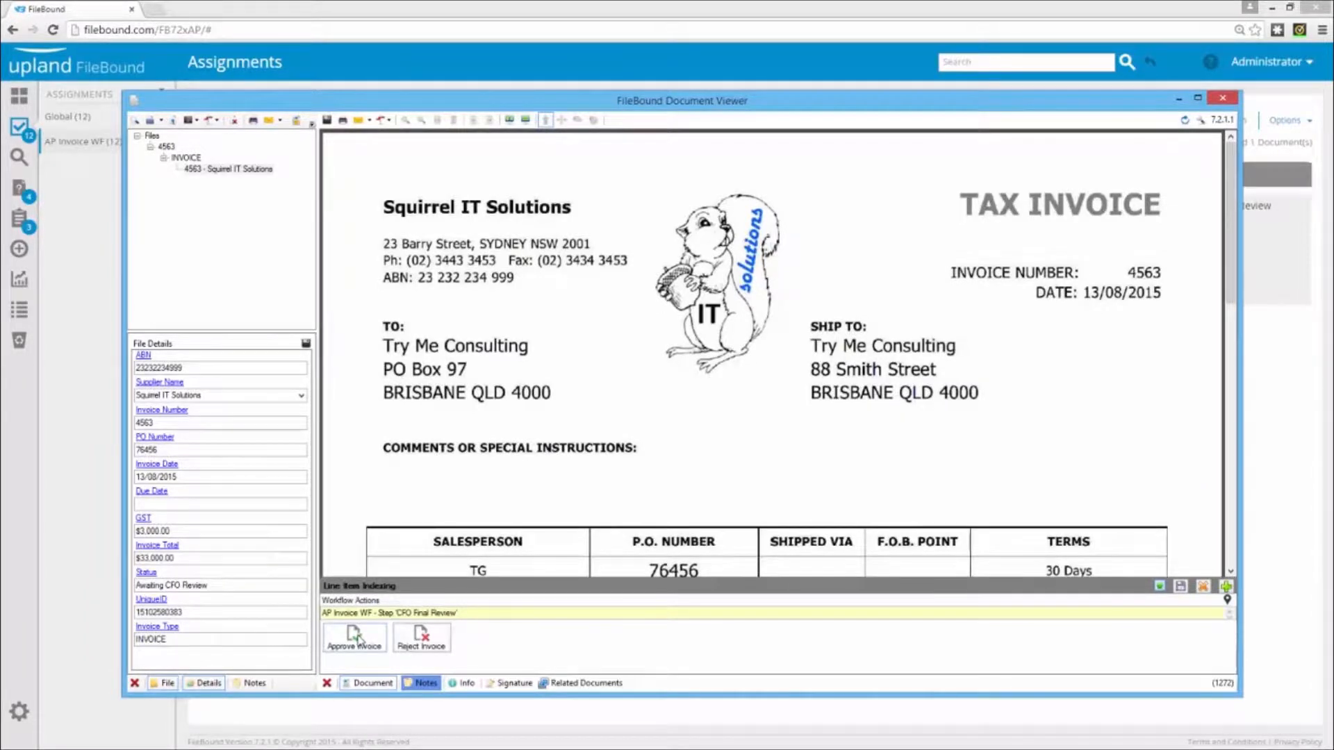
pyautogui.click(358, 641)
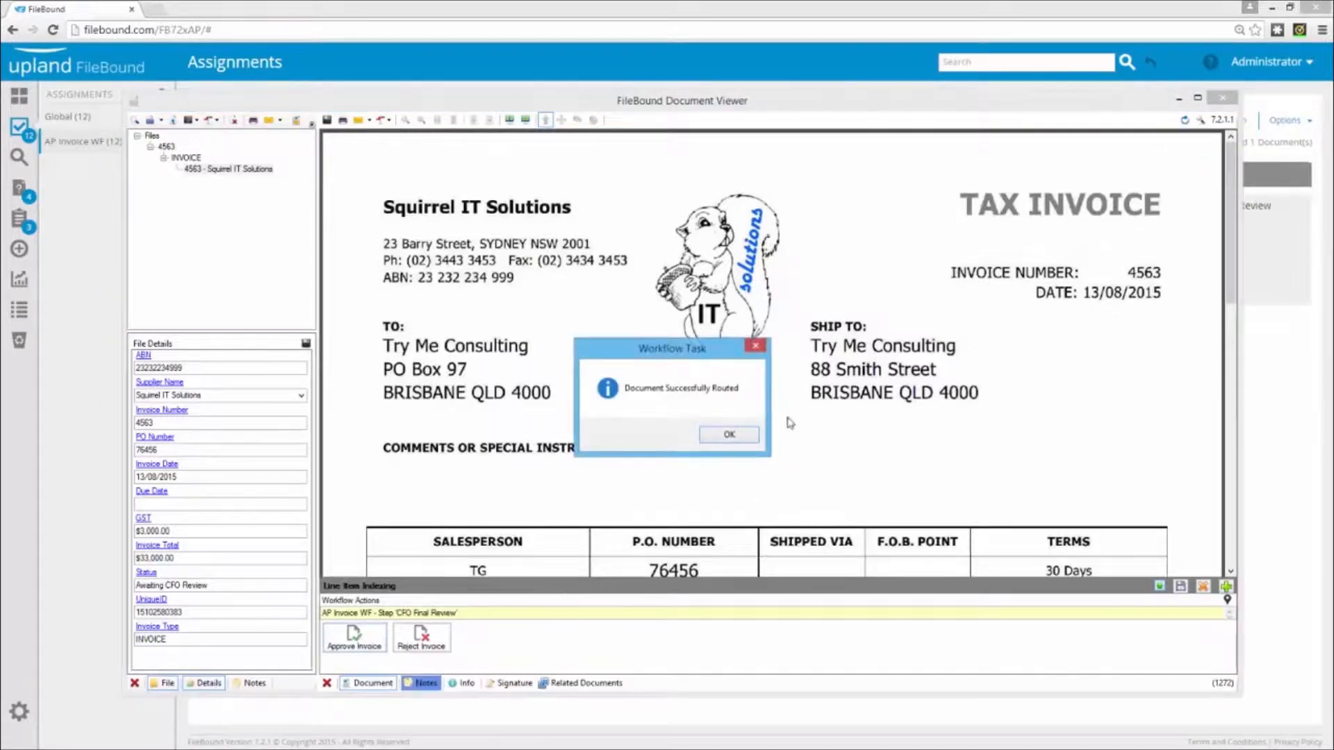
pyautogui.click(729, 436)
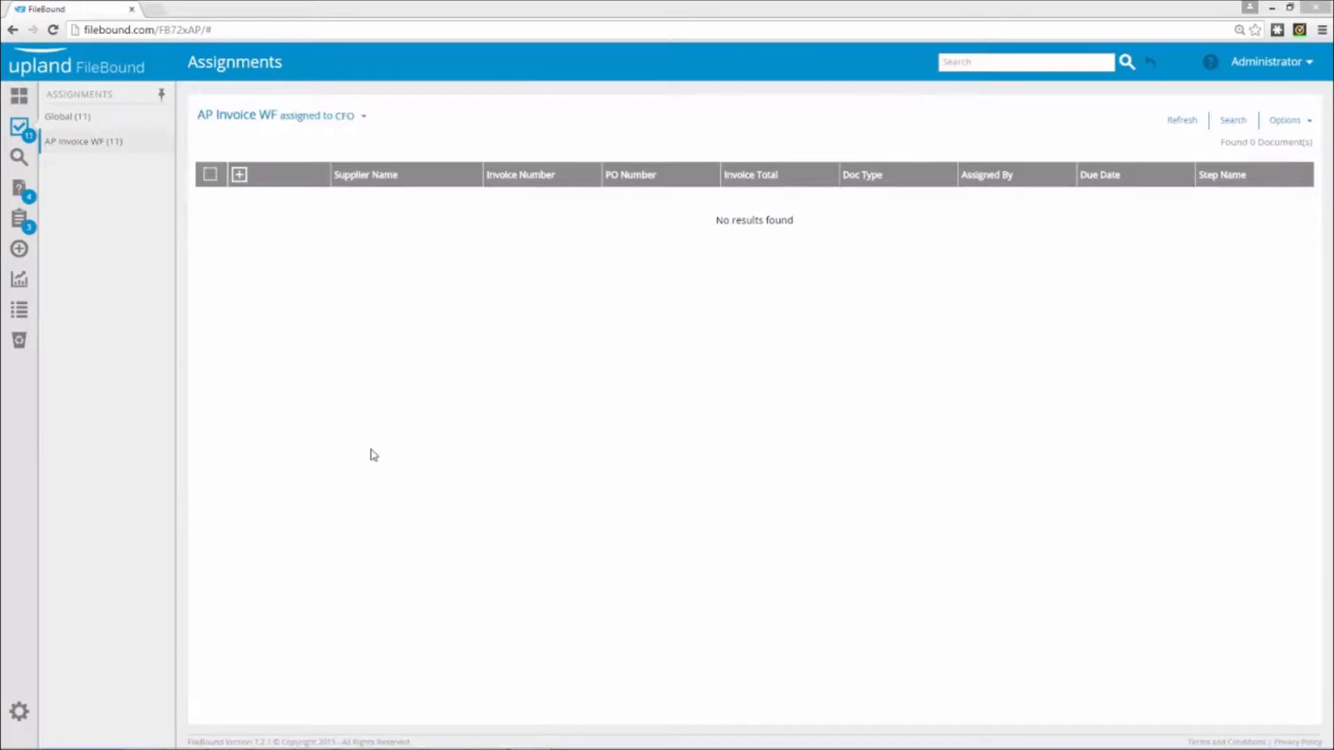
# Search AP Invoices for supplier Squirrel IT Solutions and invoice number 4563, and refresh the result to check its status
pyautogui.click(21, 164)
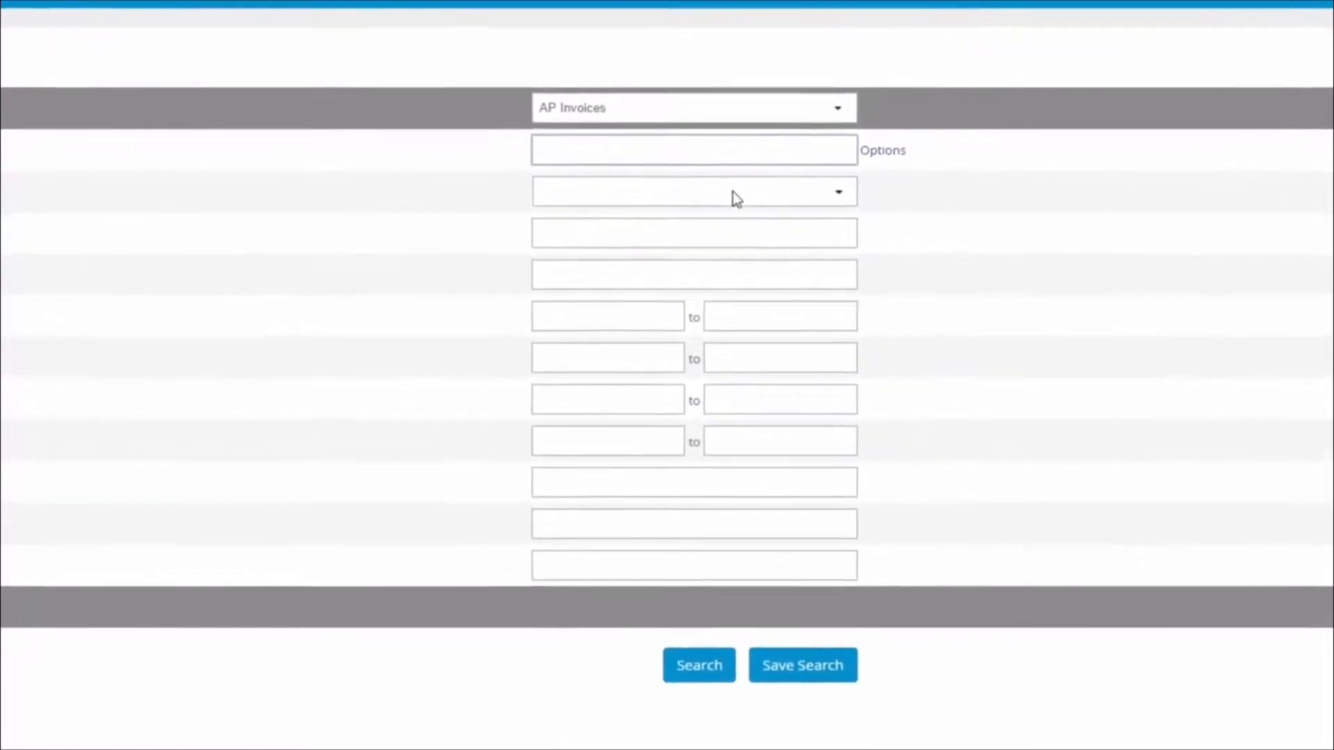
pyautogui.click(726, 196)
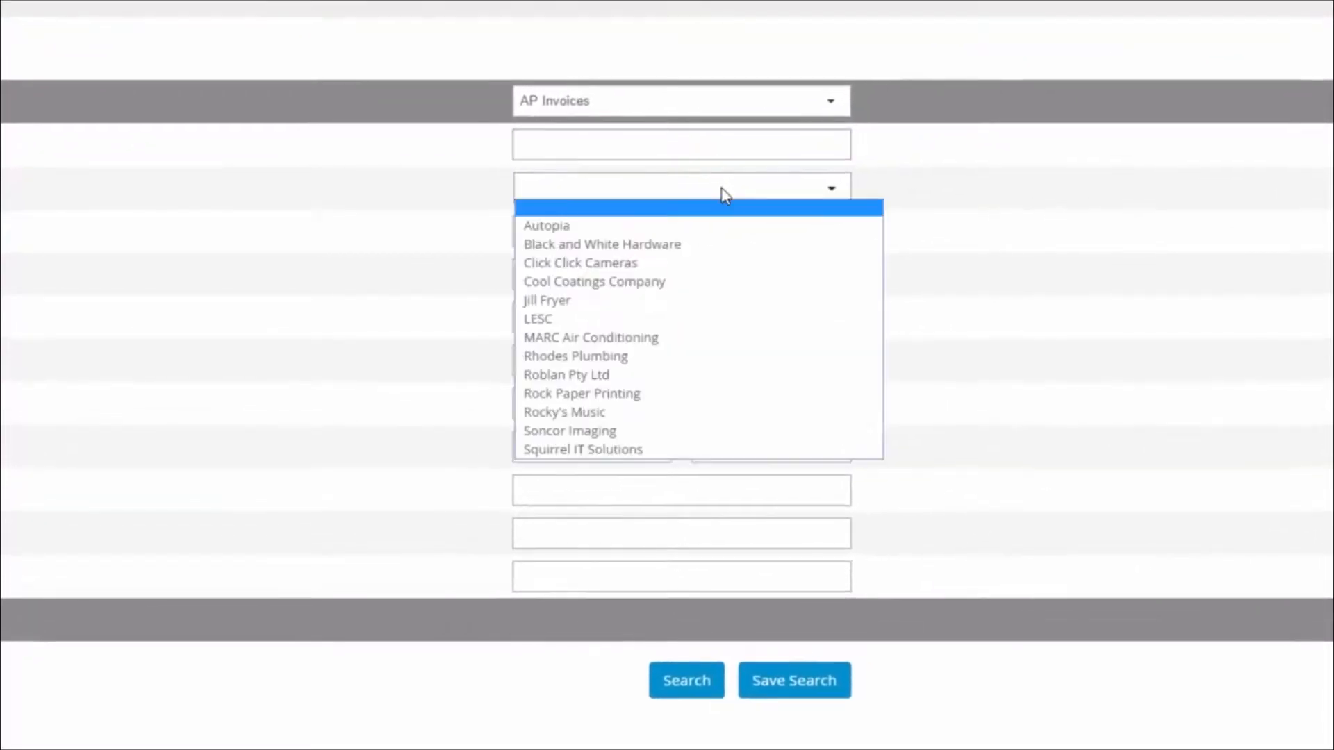
pyautogui.click(673, 452)
pyautogui.click(845, 237)
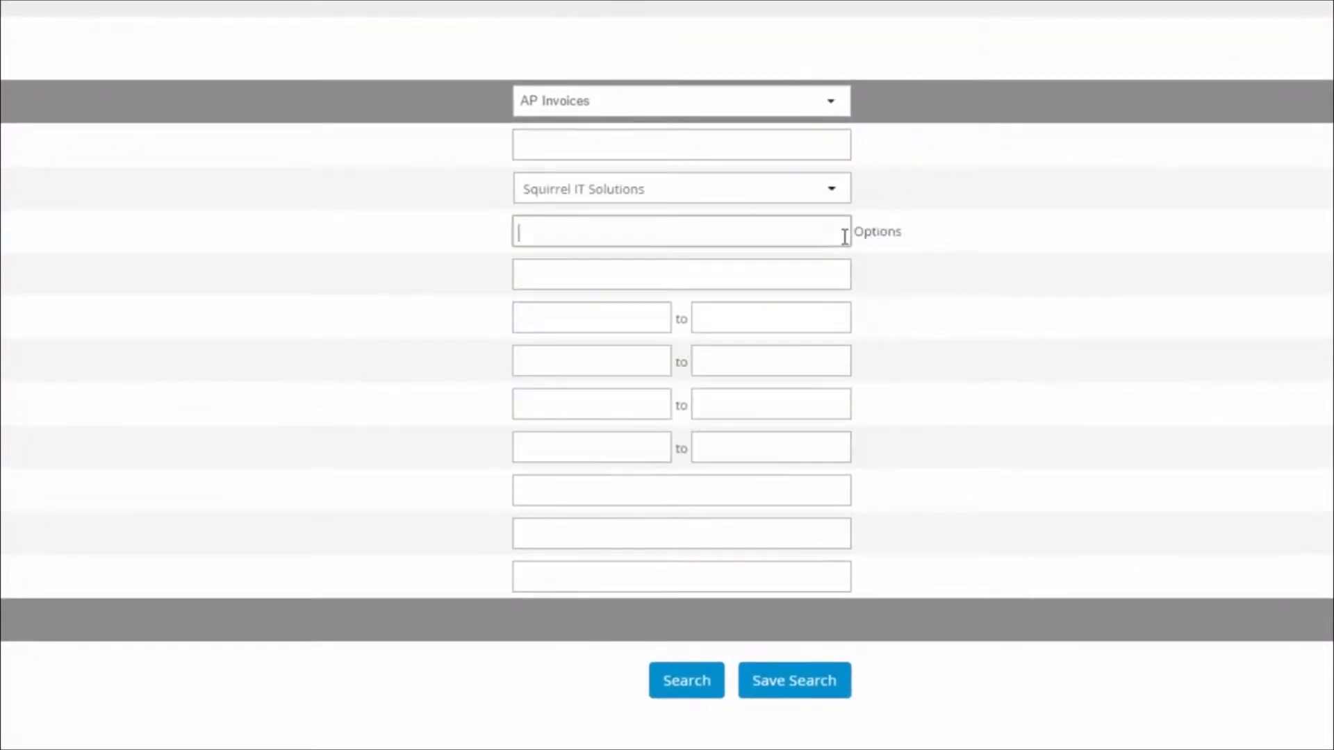
pyautogui.write('4563')
pyautogui.press('Return')
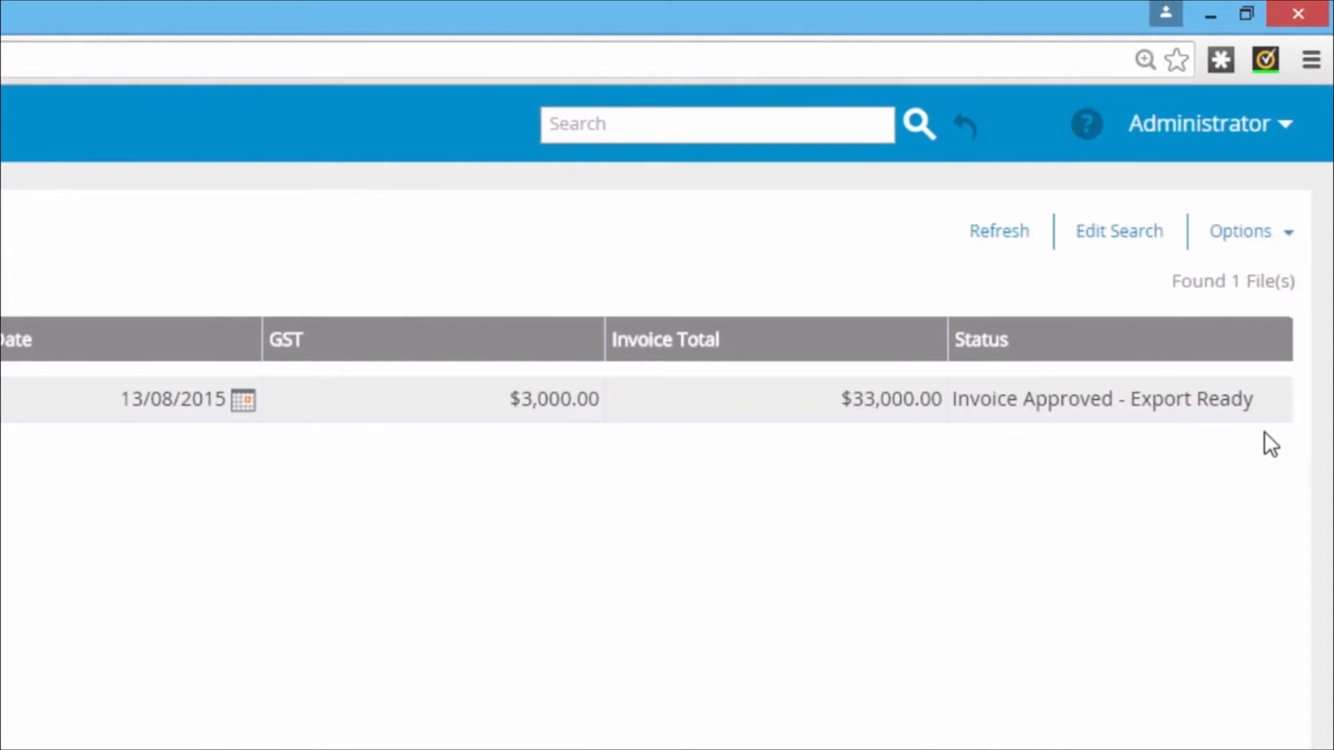
pyautogui.click(998, 233)
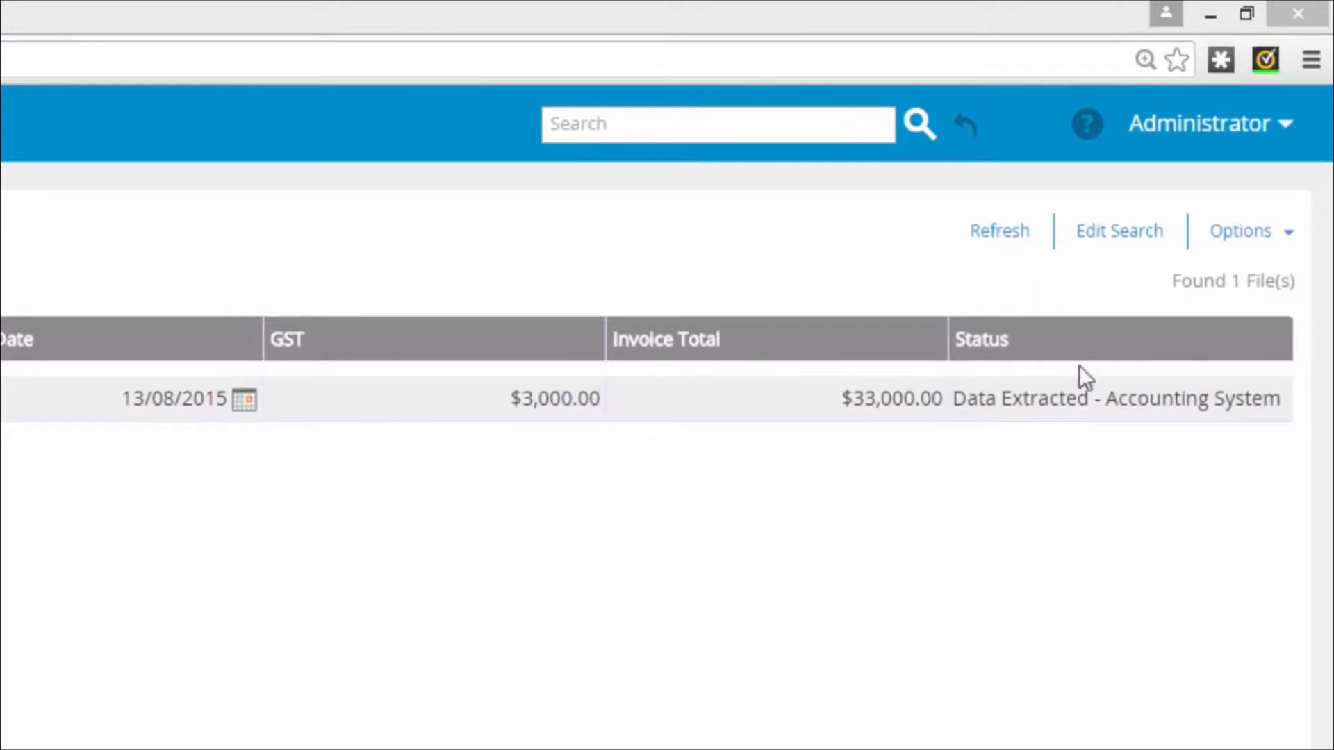
pyautogui.click(1043, 394)
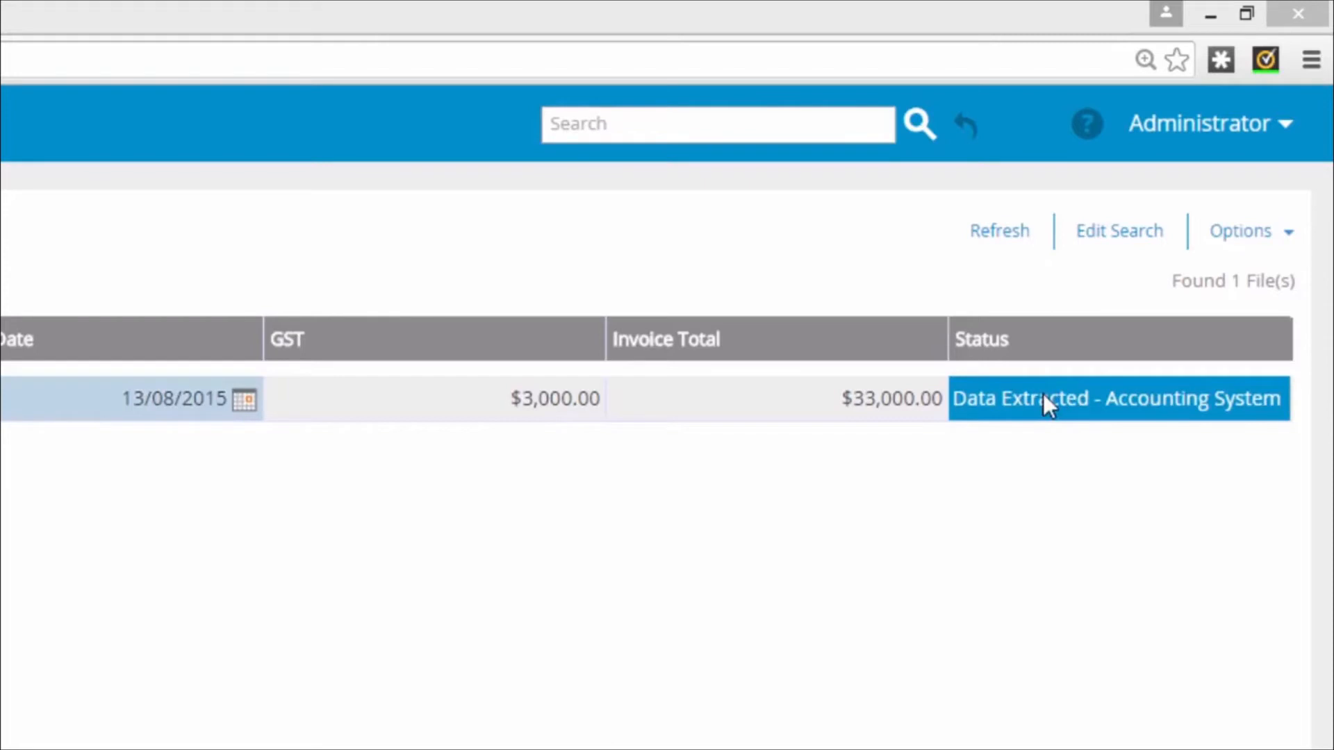